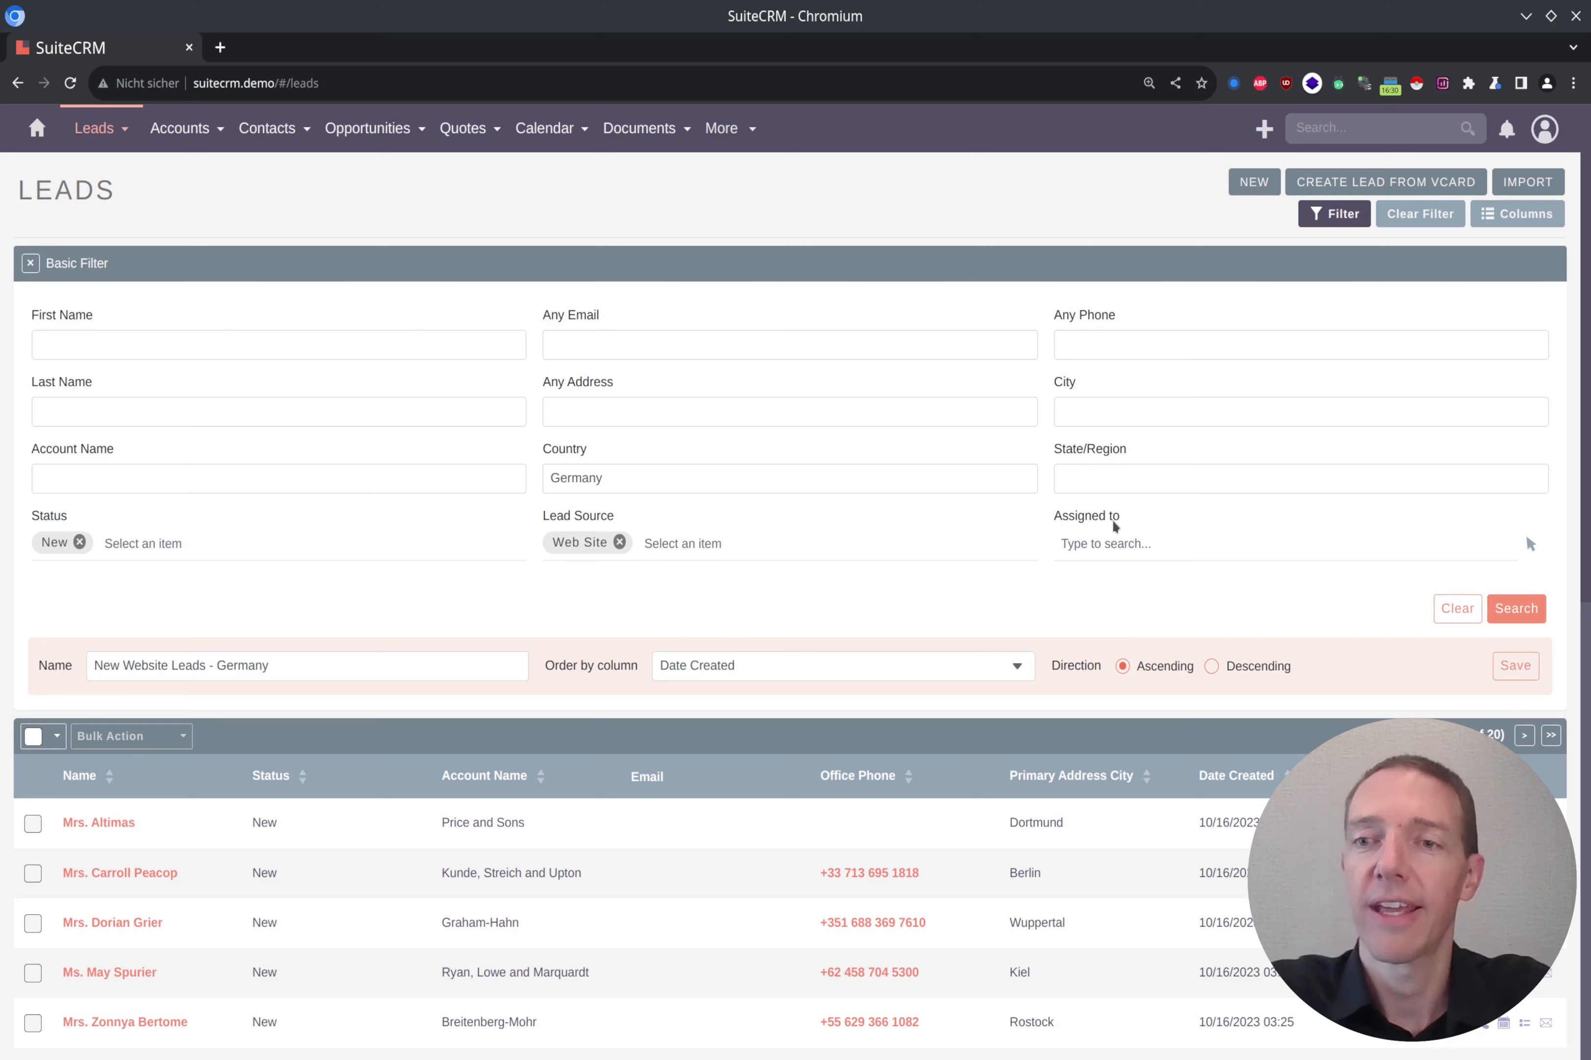
# Step: Save the New Website Leads - Germany filter and look at the list of saved filters
pyautogui.click(1520, 669)
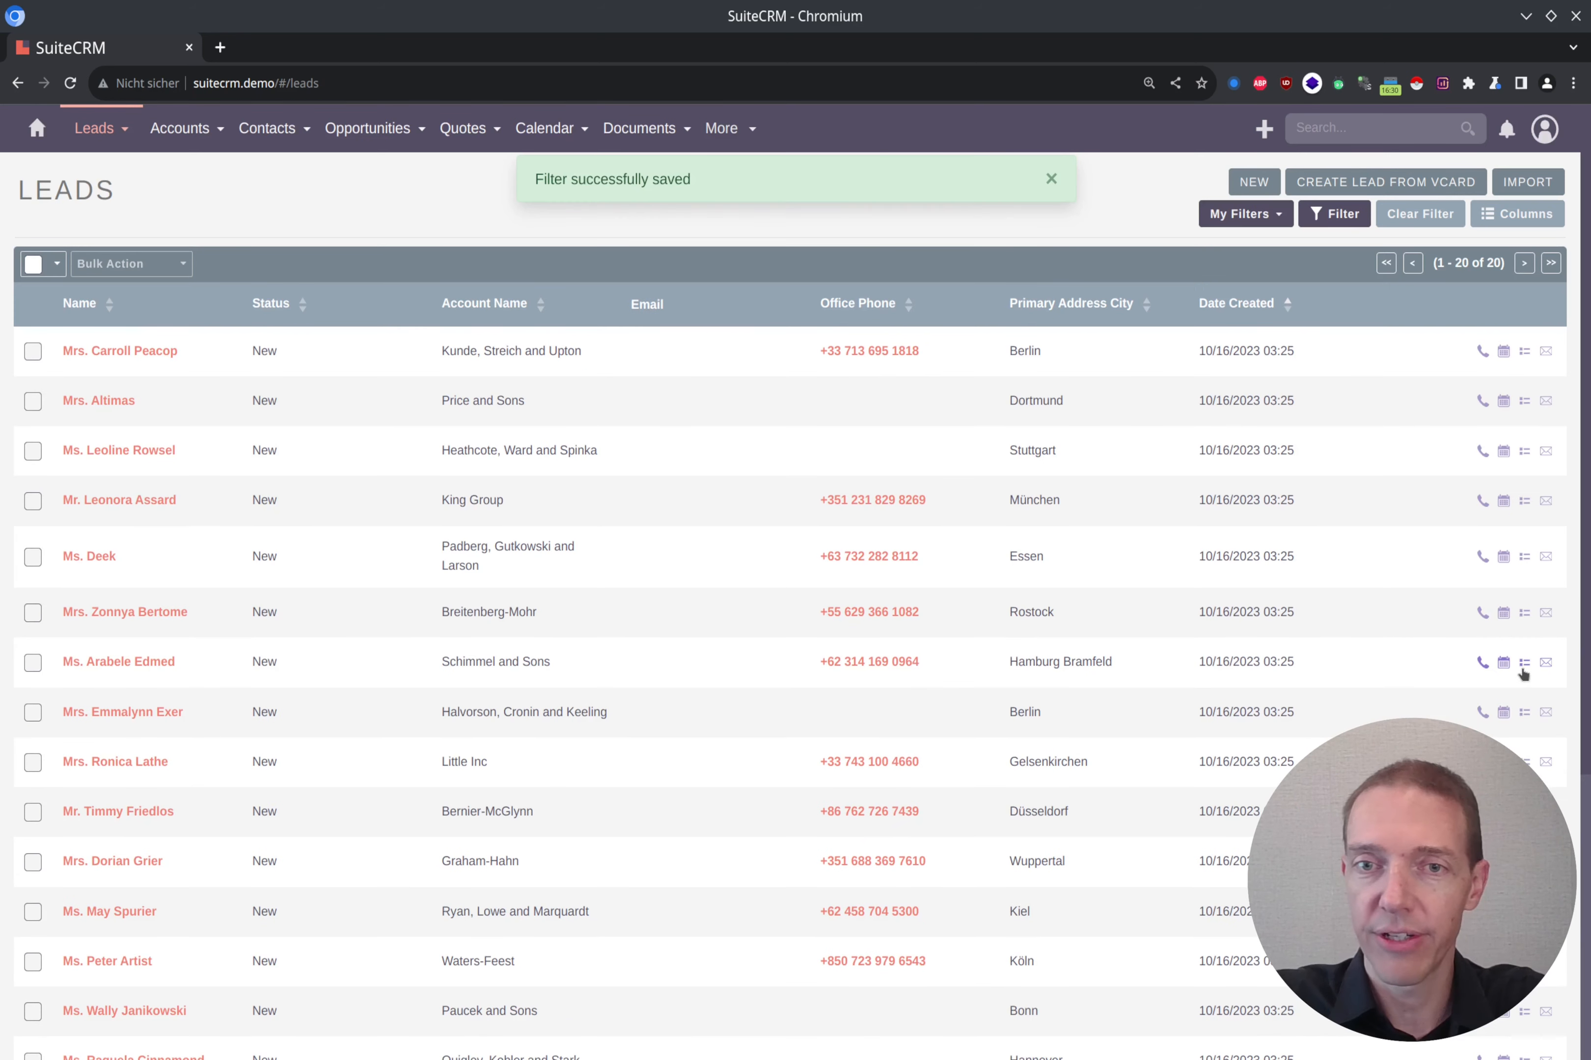
pyautogui.click(1050, 178)
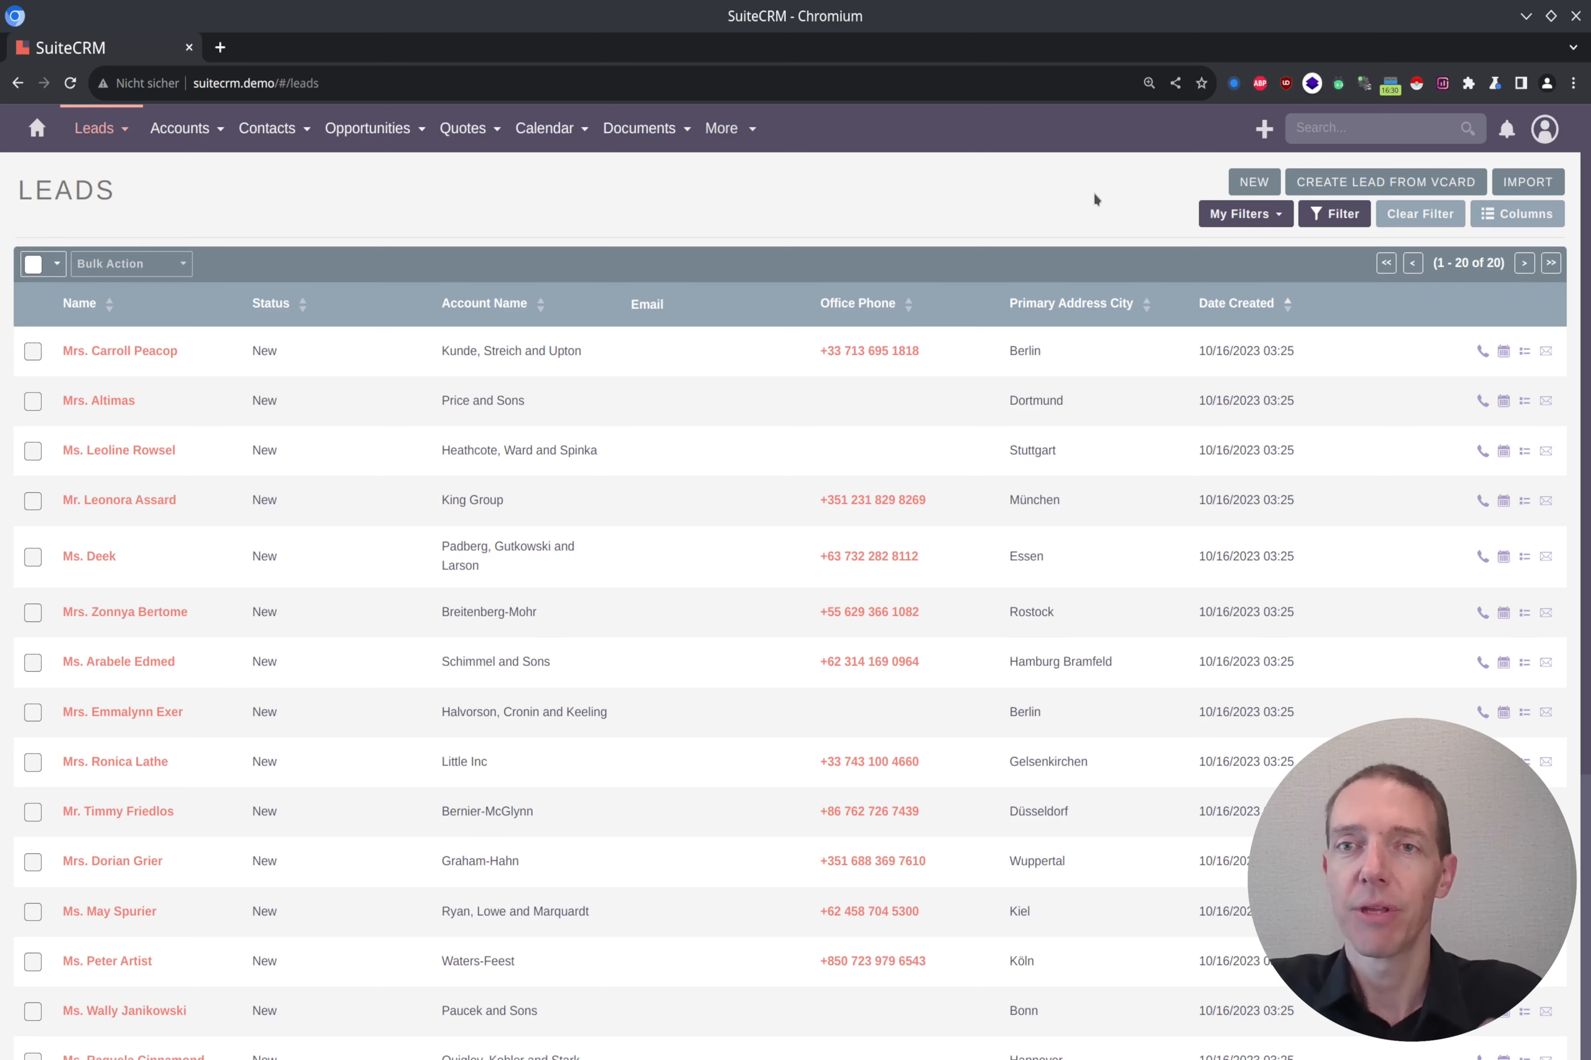
pyautogui.click(1285, 220)
pyautogui.click(1002, 196)
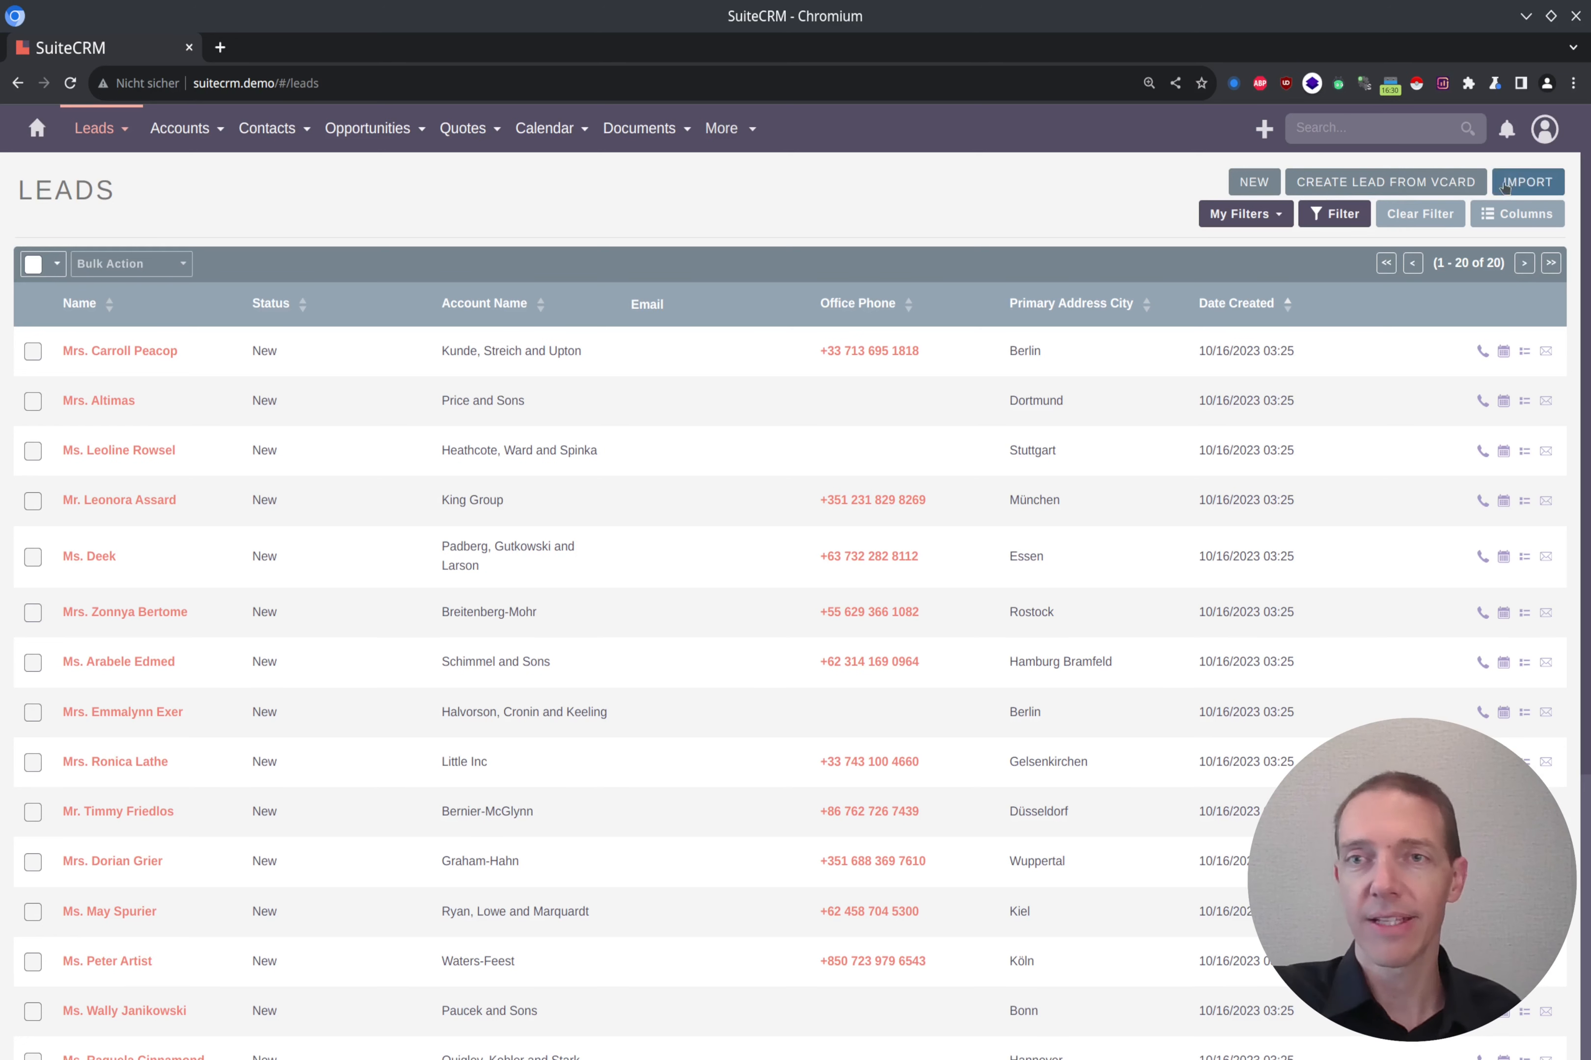
# Step: Clear the active filter from the leads list and reload the page to refresh the lead statuses
pyautogui.click(1419, 216)
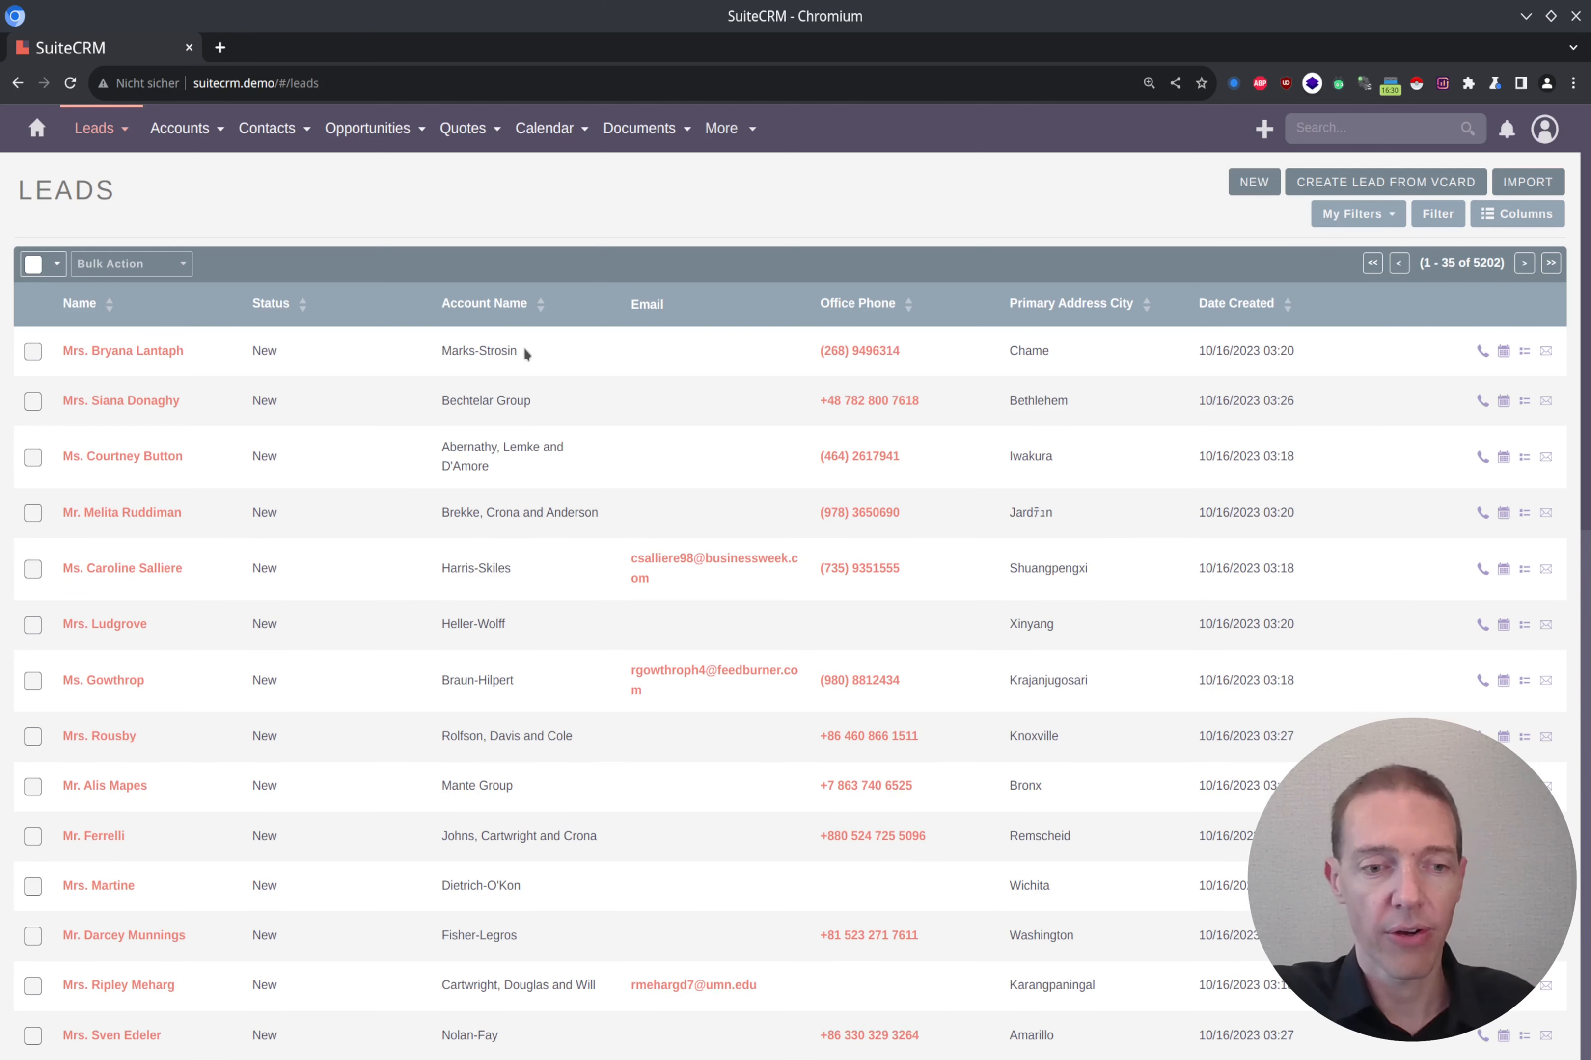
pyautogui.moveTo(295, 511); pyautogui.dragTo(253, 516)
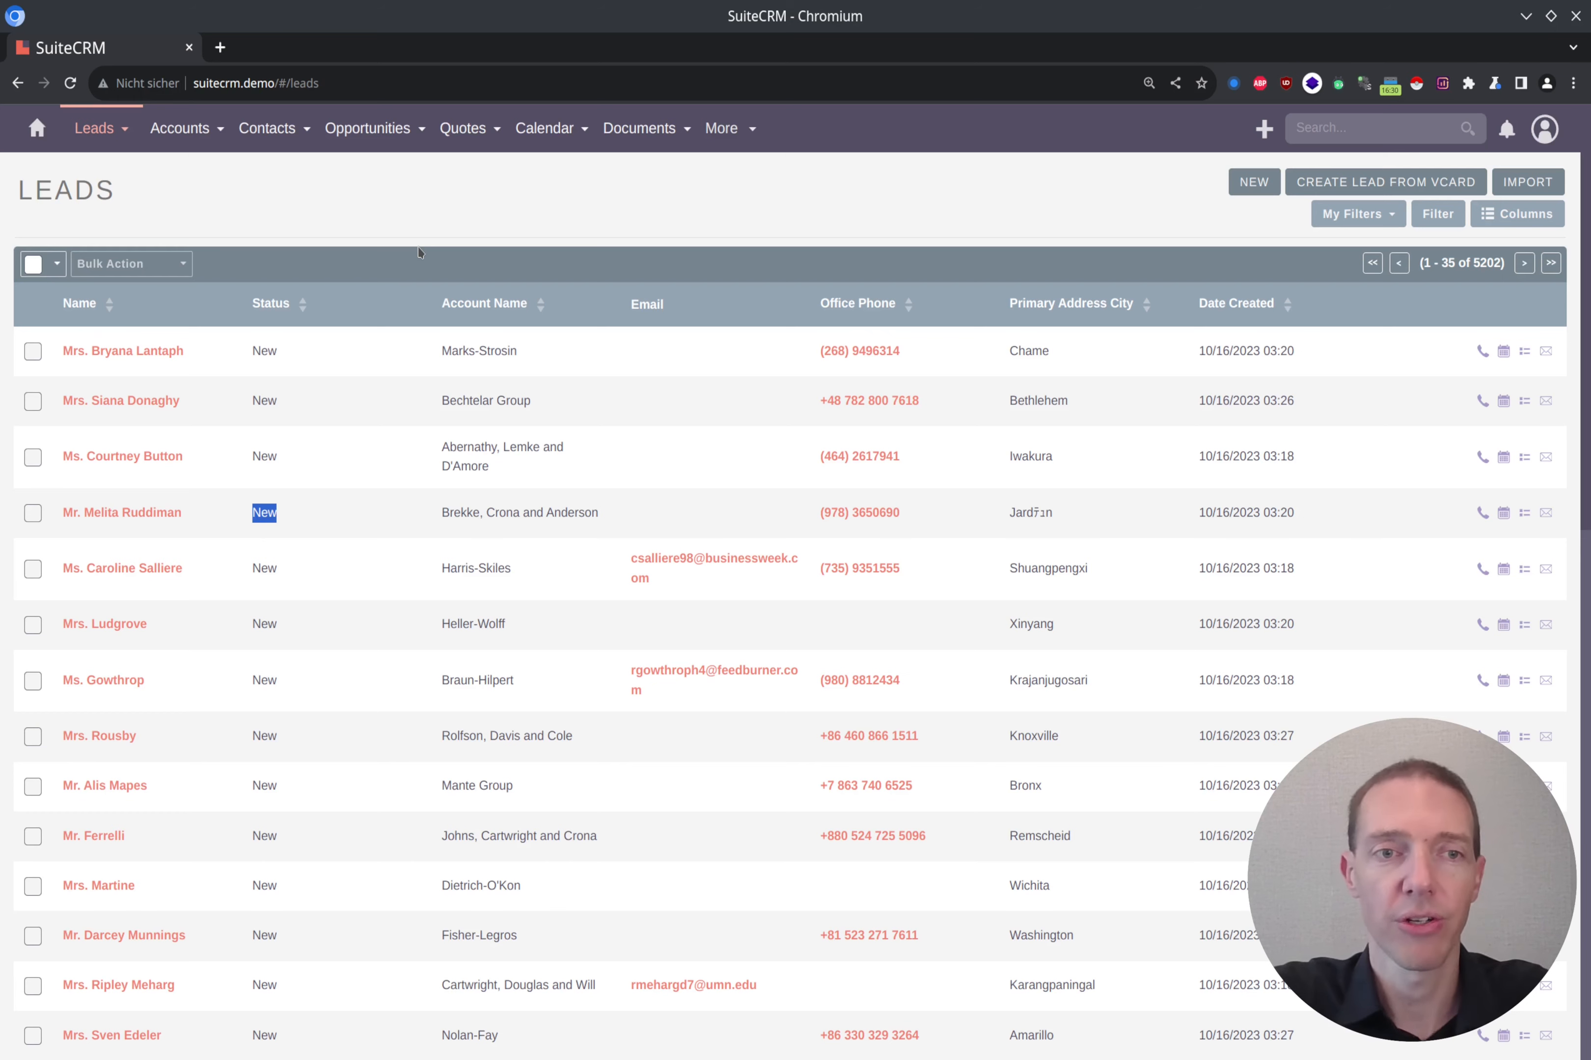
pyautogui.press('F5')
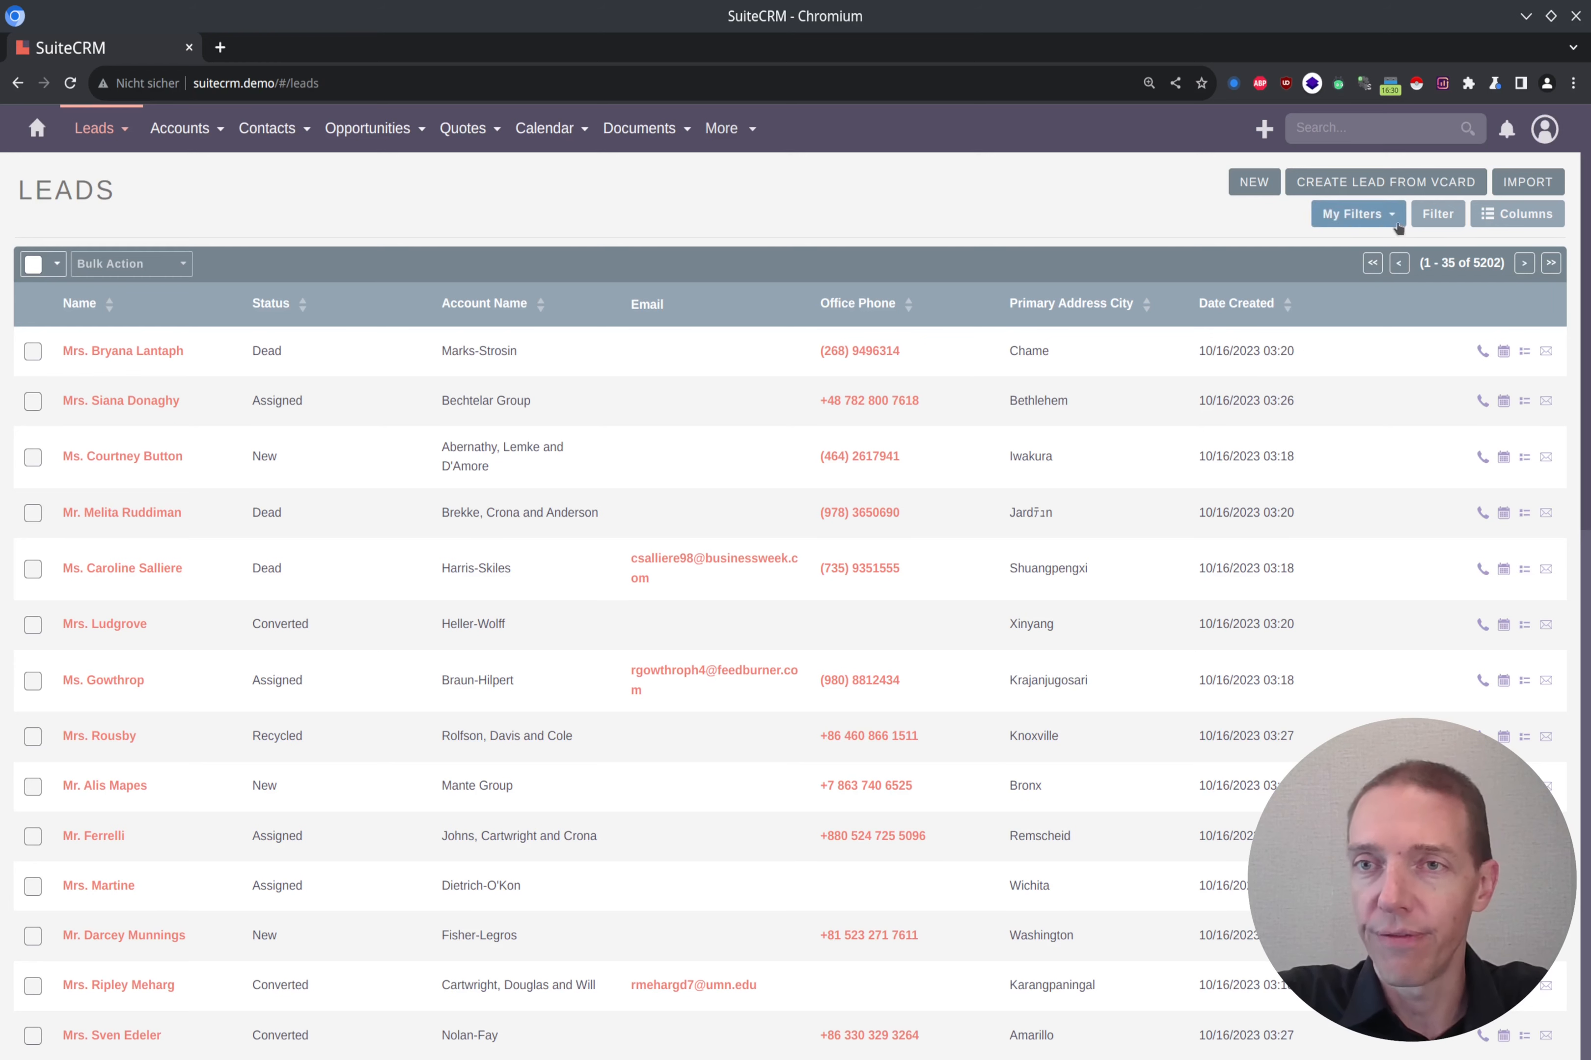
# Step: Start a new leads filter with the statuses Assigned and In Process
pyautogui.click(1421, 220)
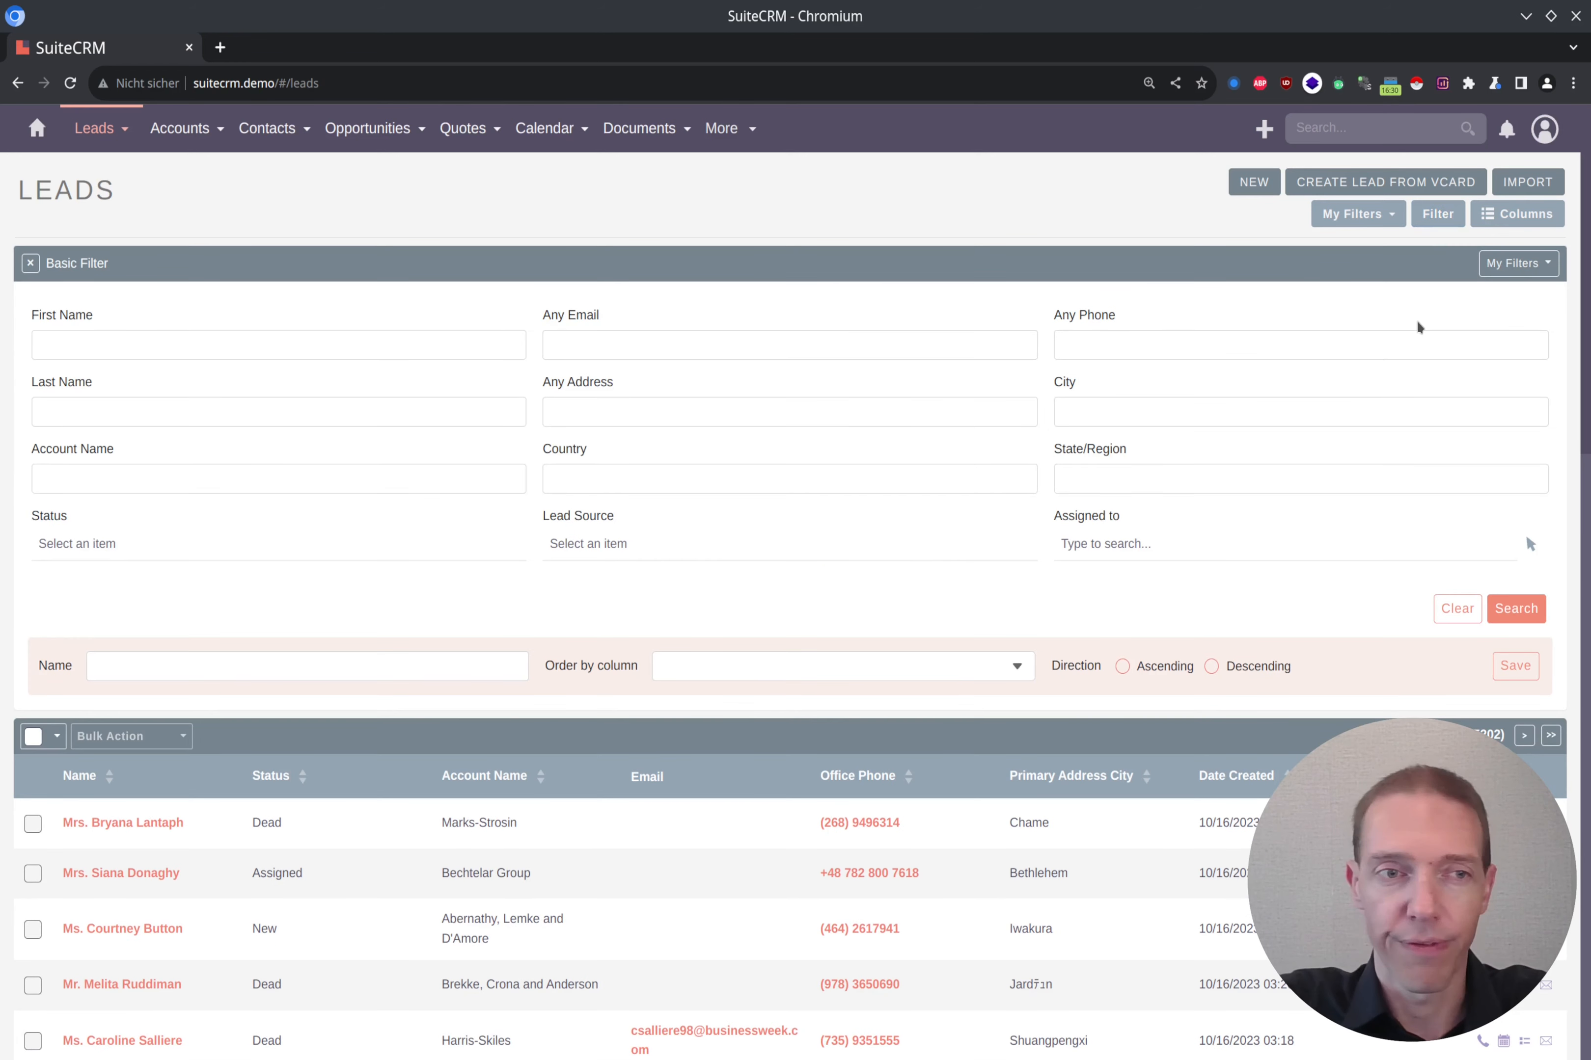
pyautogui.click(79, 546)
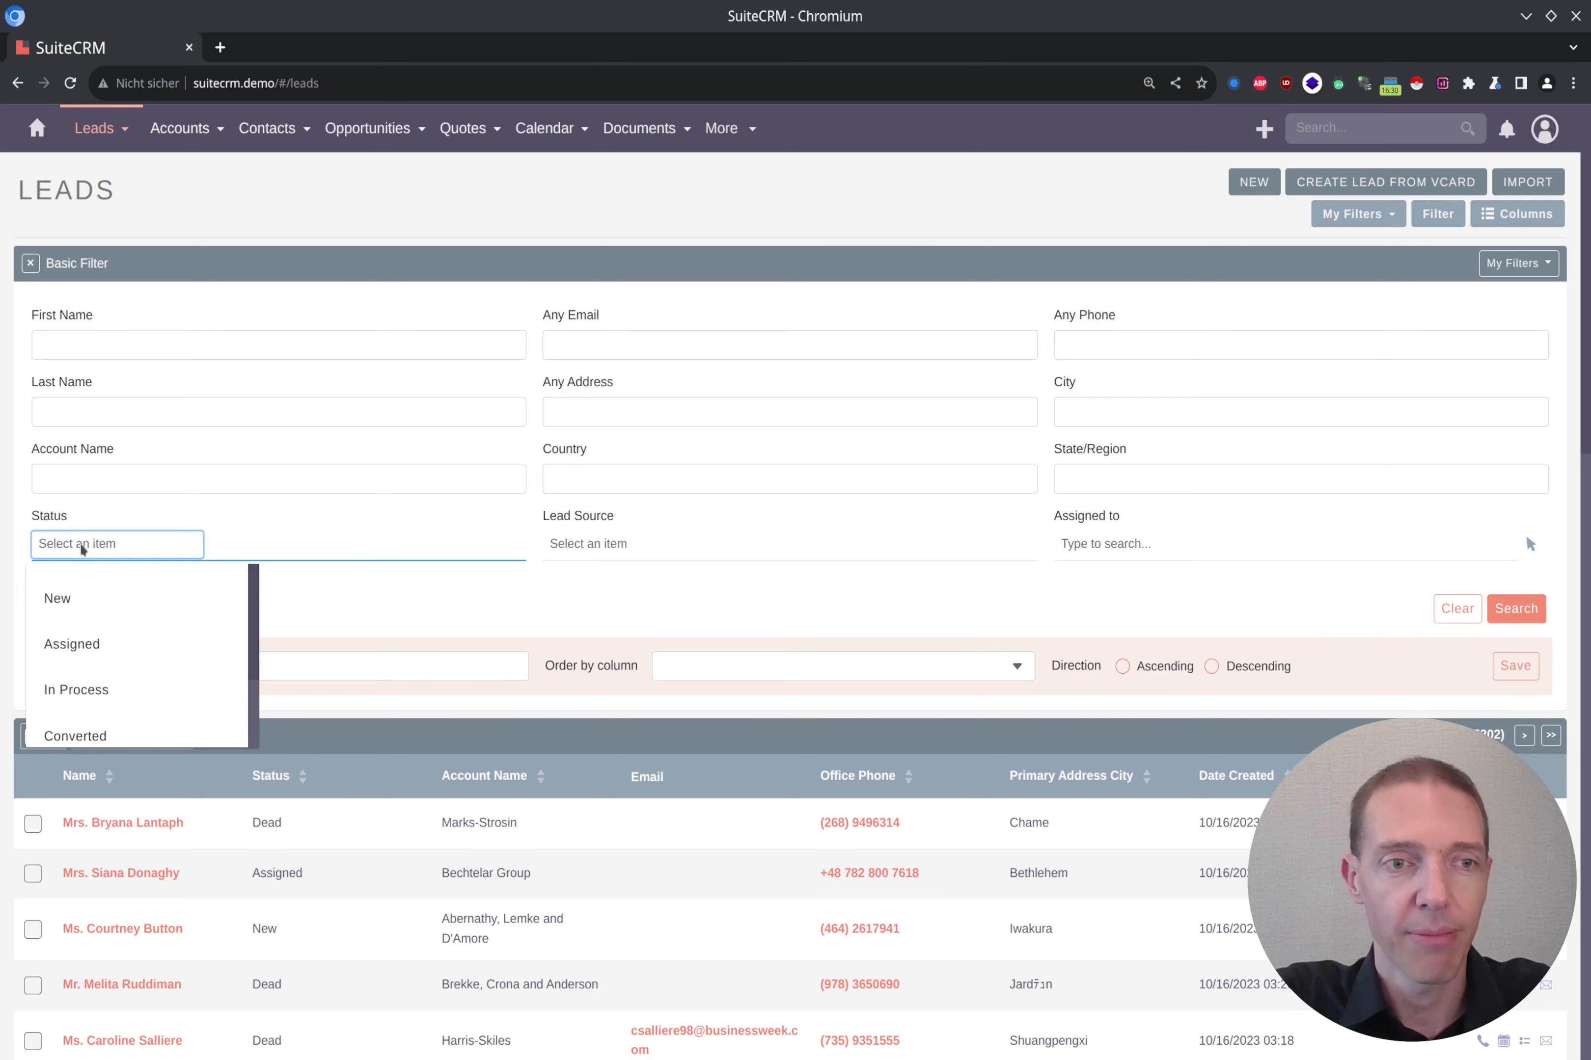
pyautogui.click(97, 653)
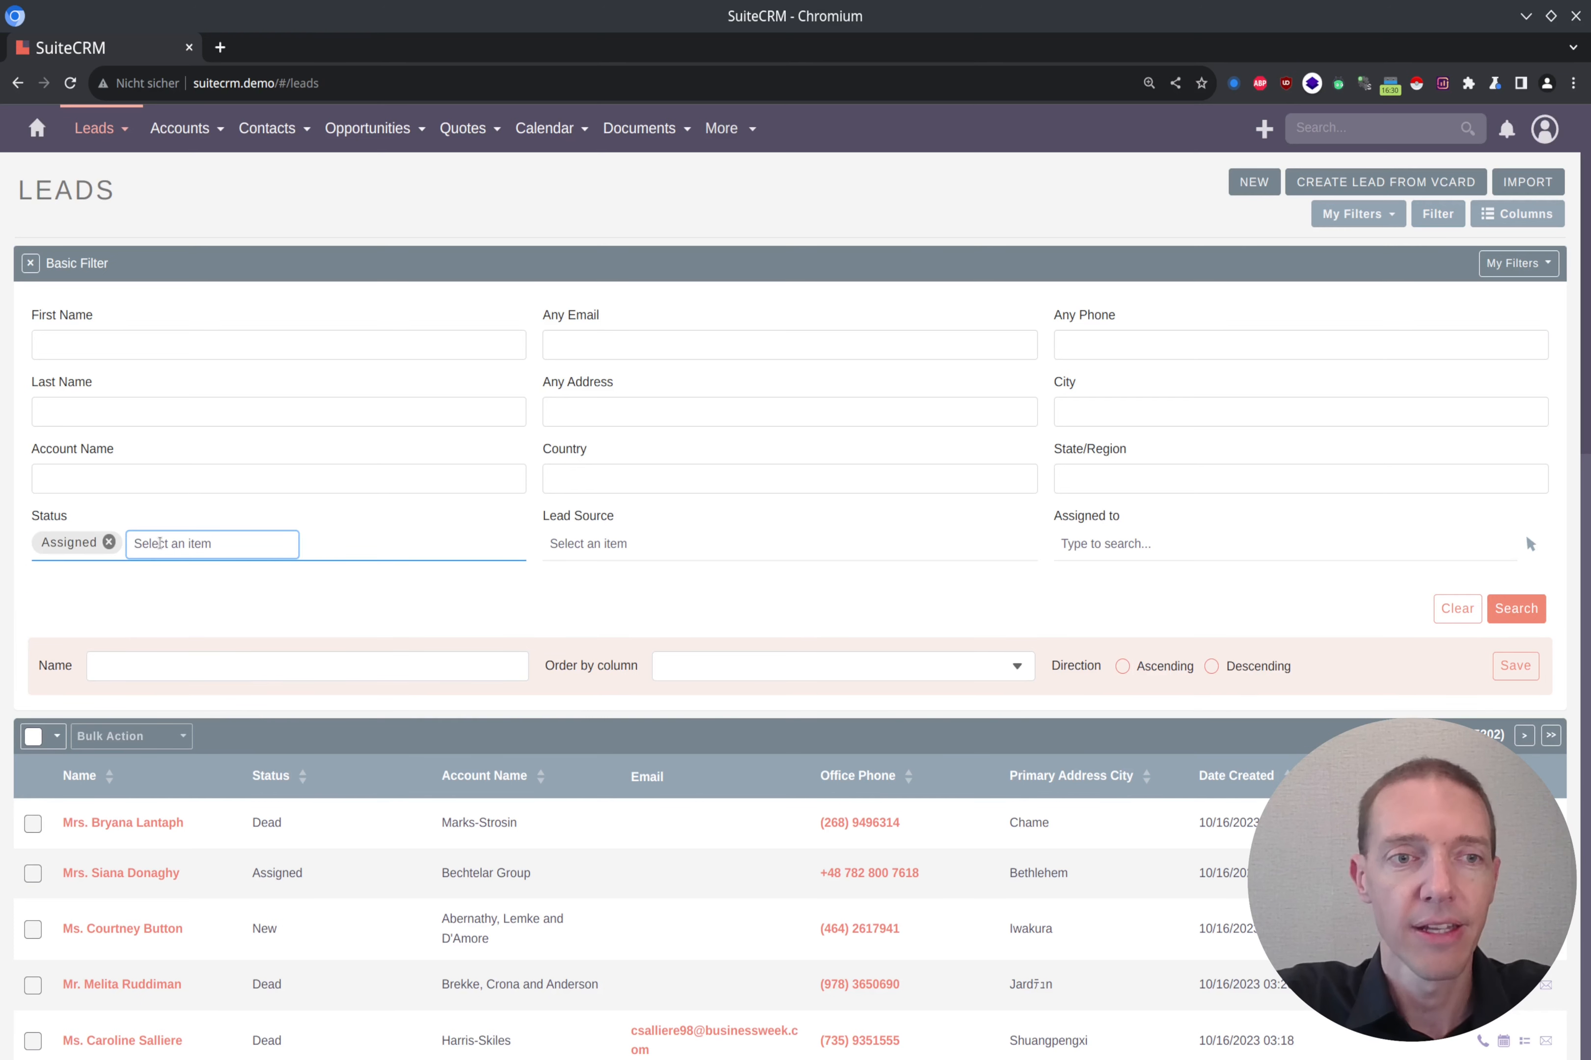
pyautogui.click(162, 544)
pyautogui.click(168, 646)
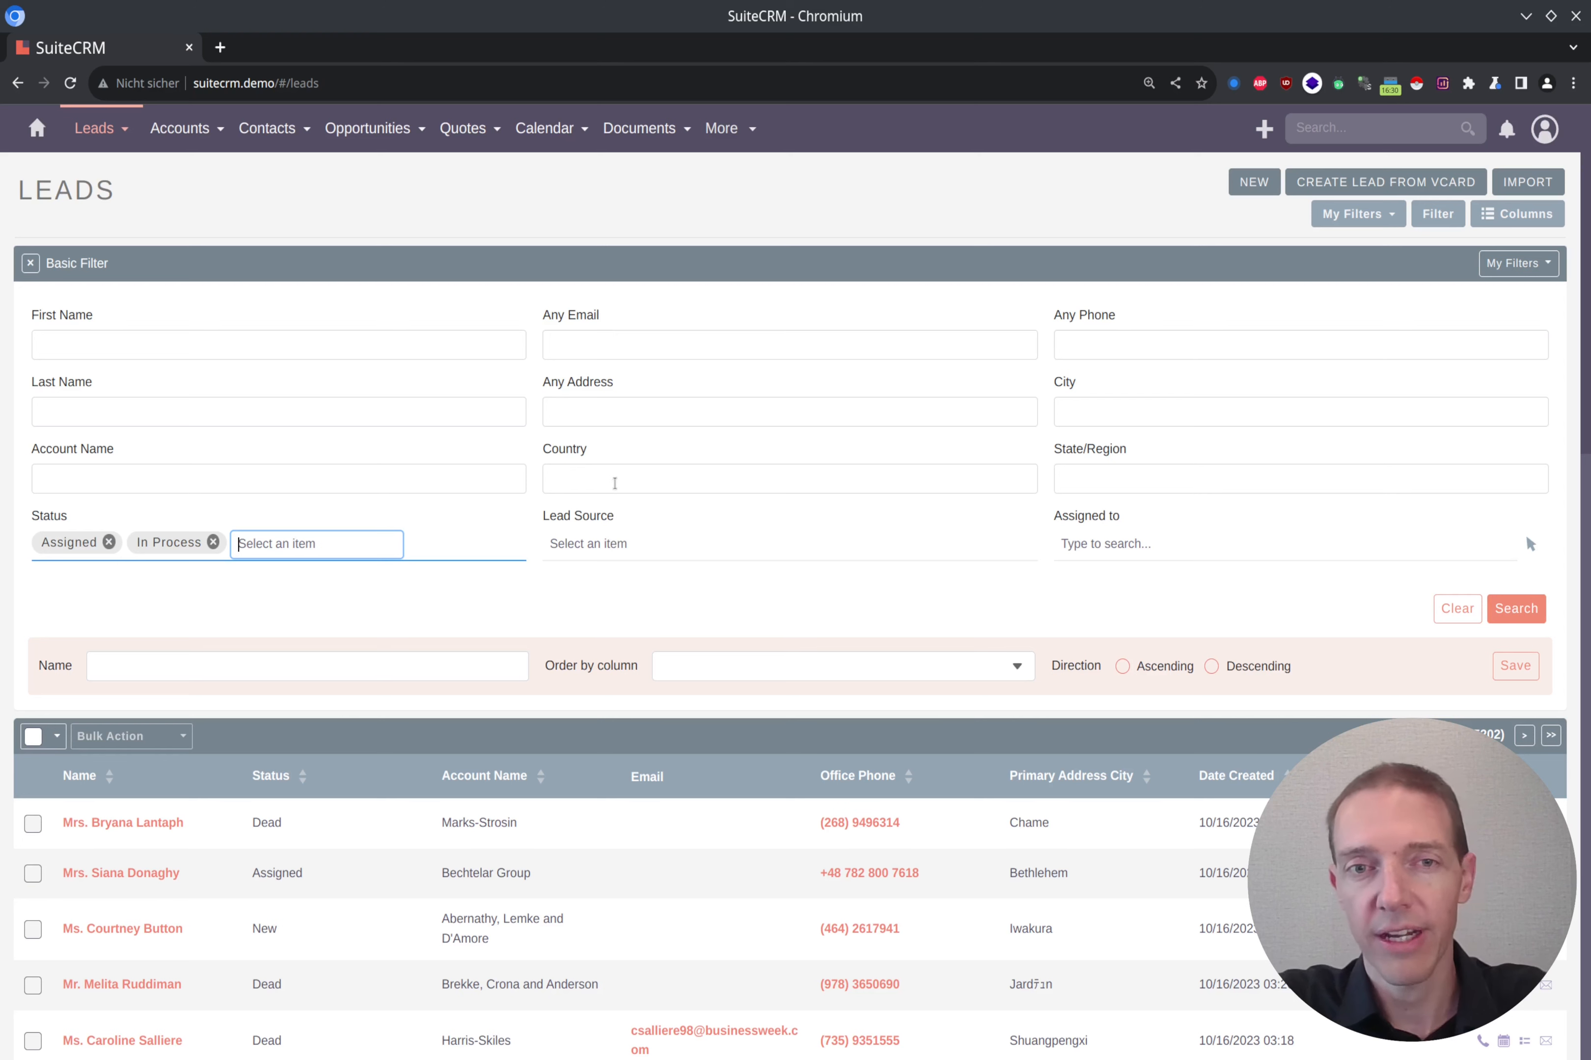
# Step: Set the filter's country to Germany and run the search on the leads
pyautogui.click(615, 483)
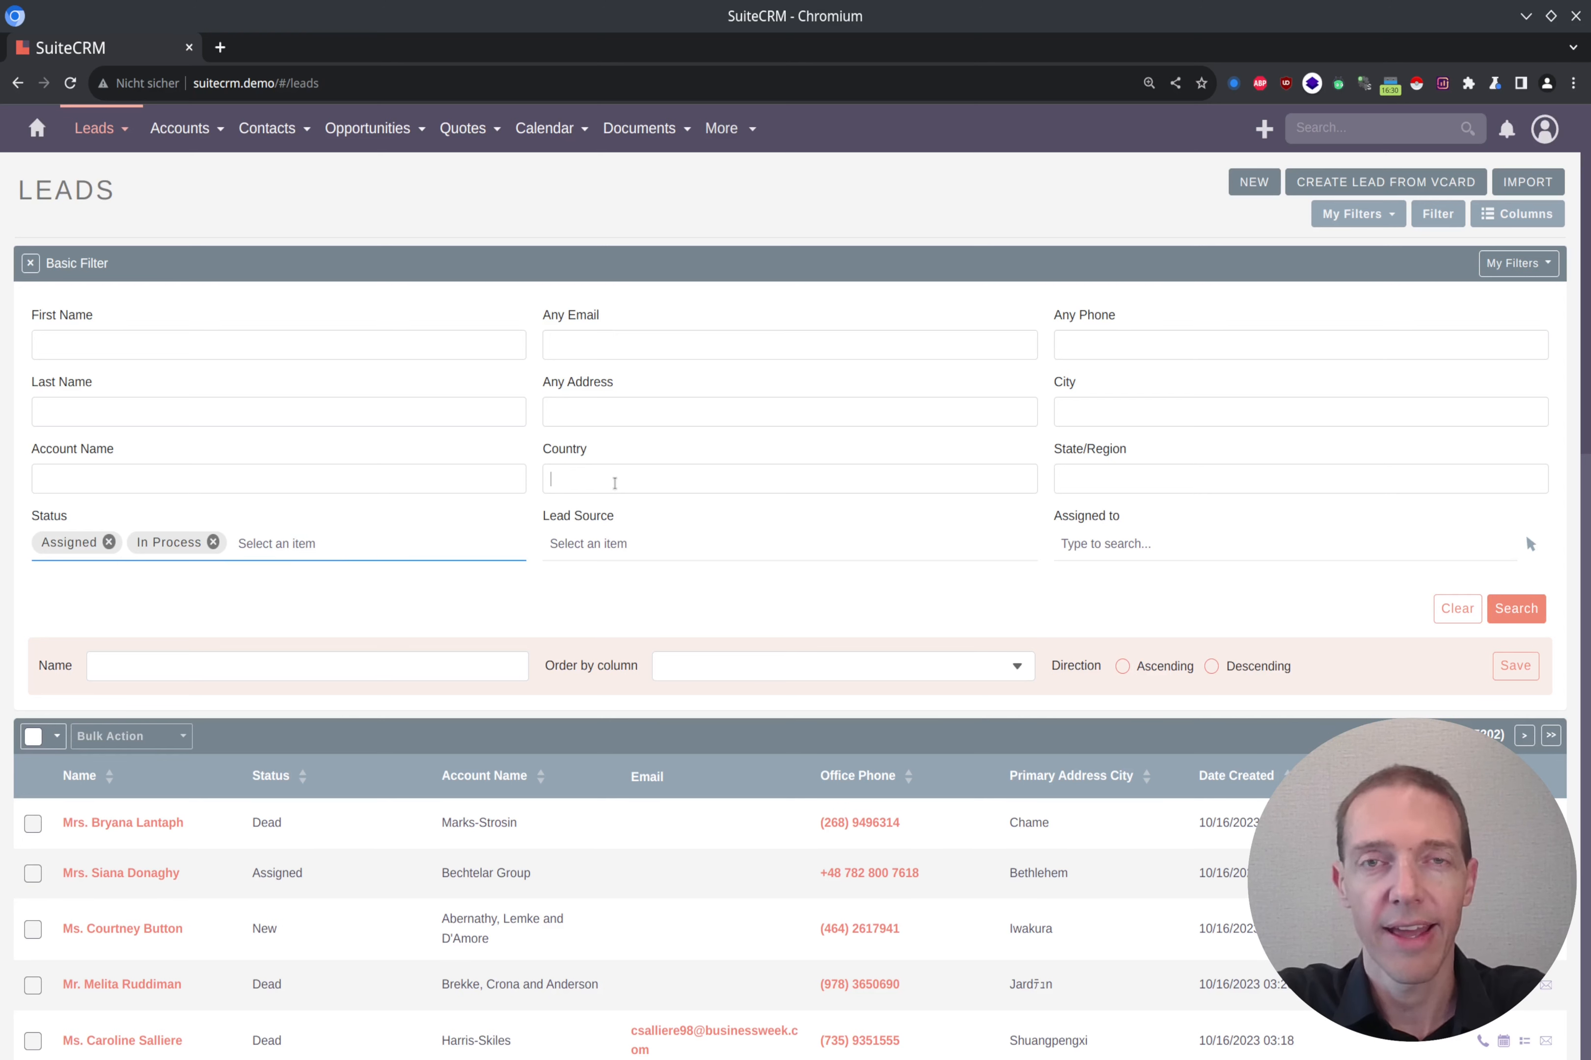
pyautogui.write('Gr')
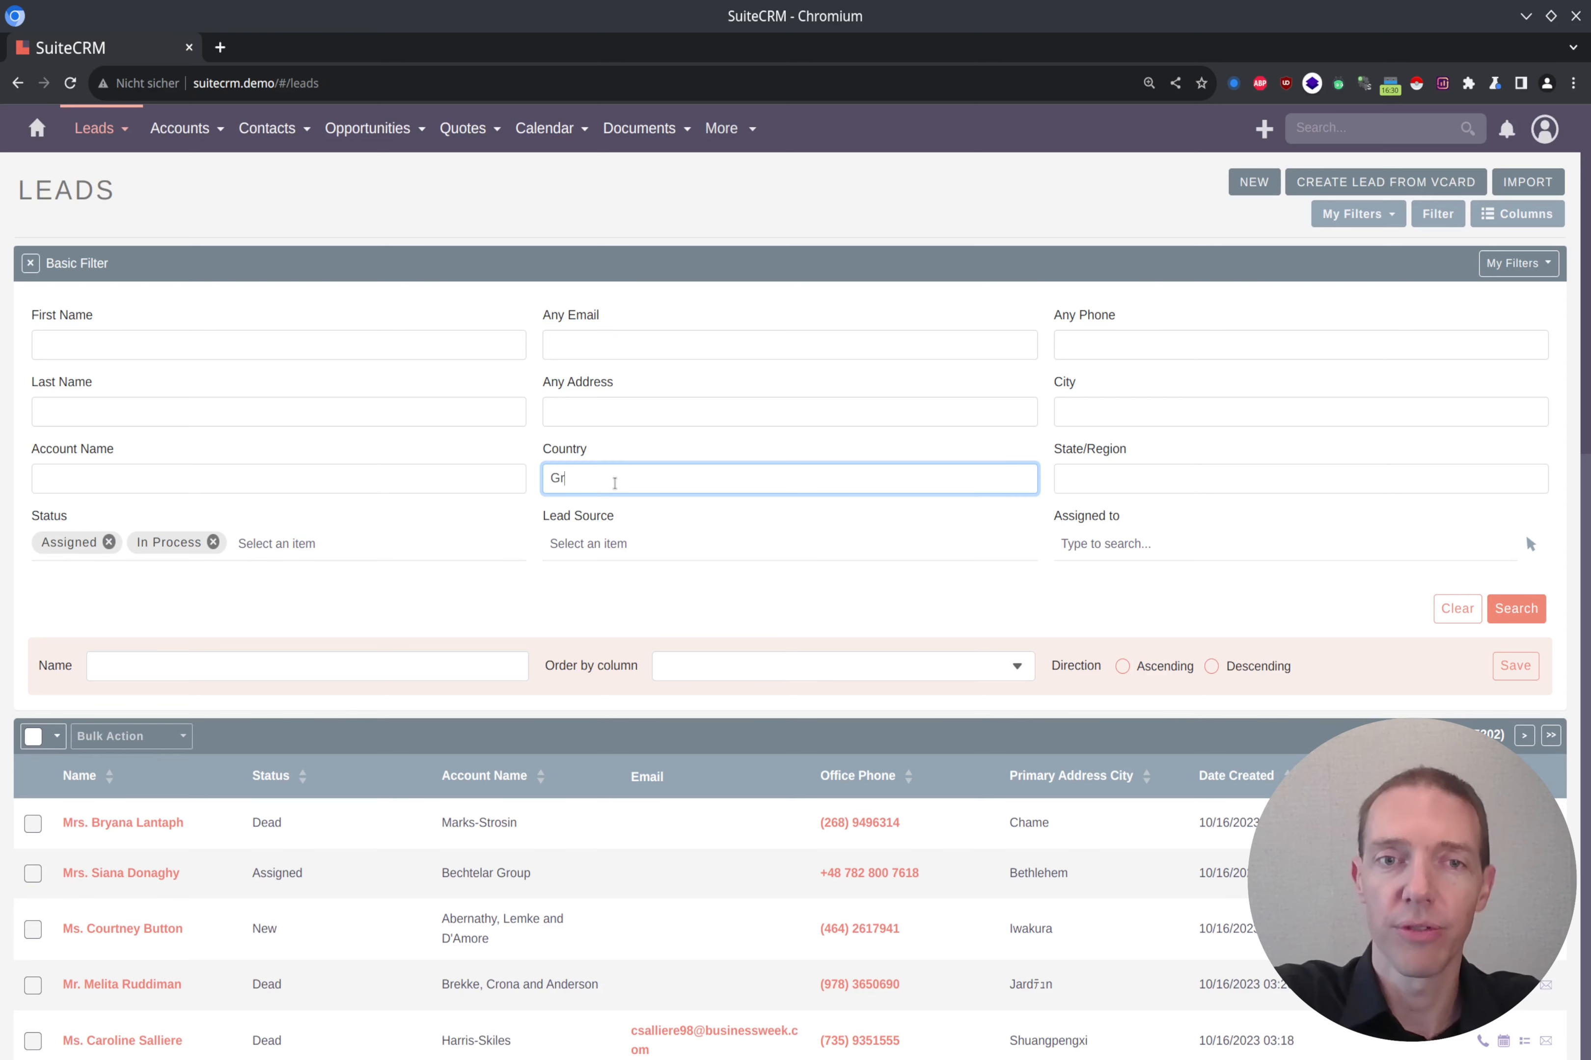
pyautogui.write('rmany')
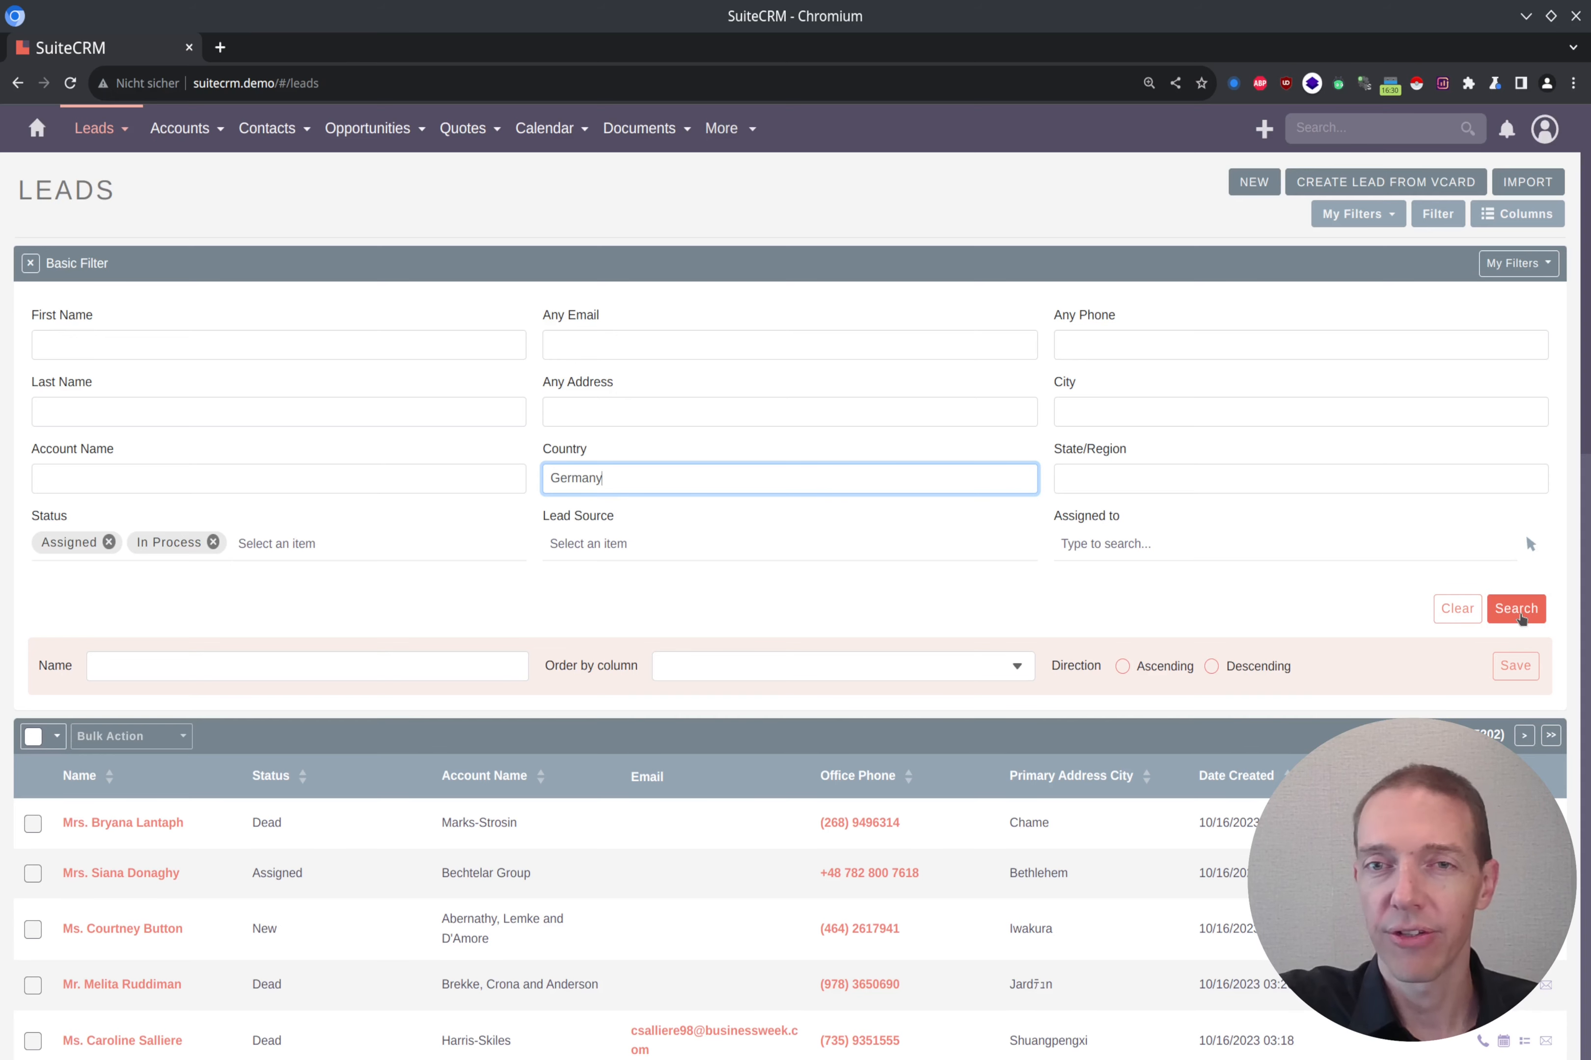
pyautogui.click(1521, 618)
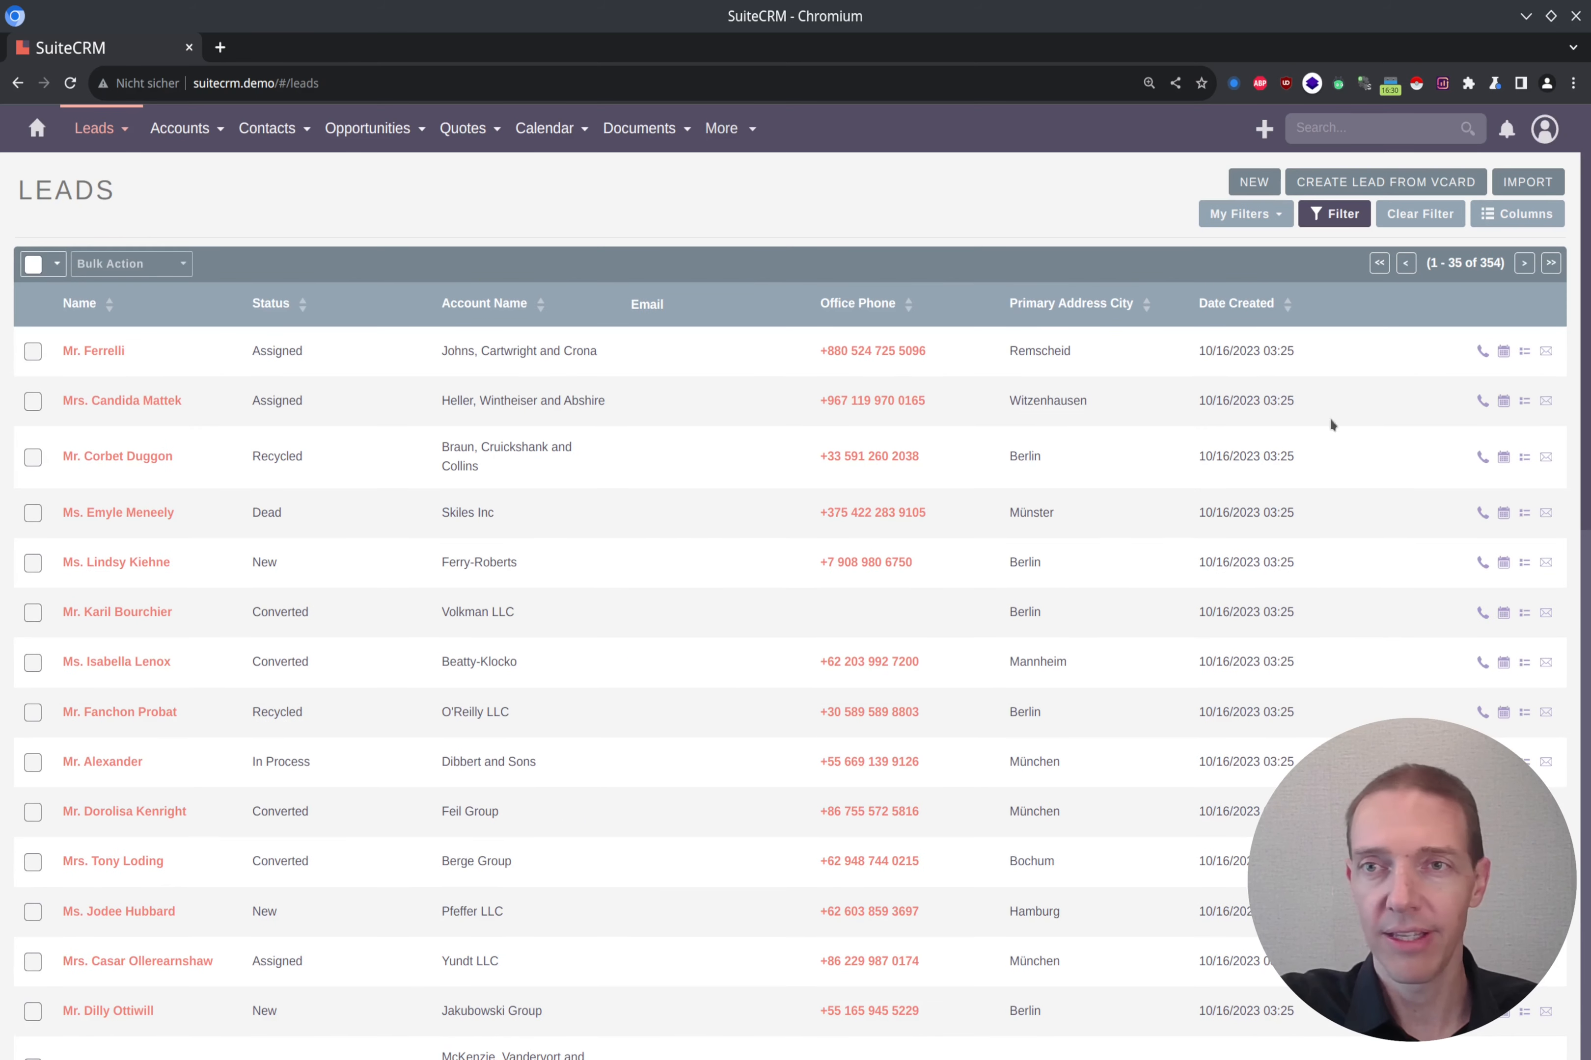
# Step: Reopen the current leads filter and name it Processing Leads - Germany
pyautogui.click(1342, 215)
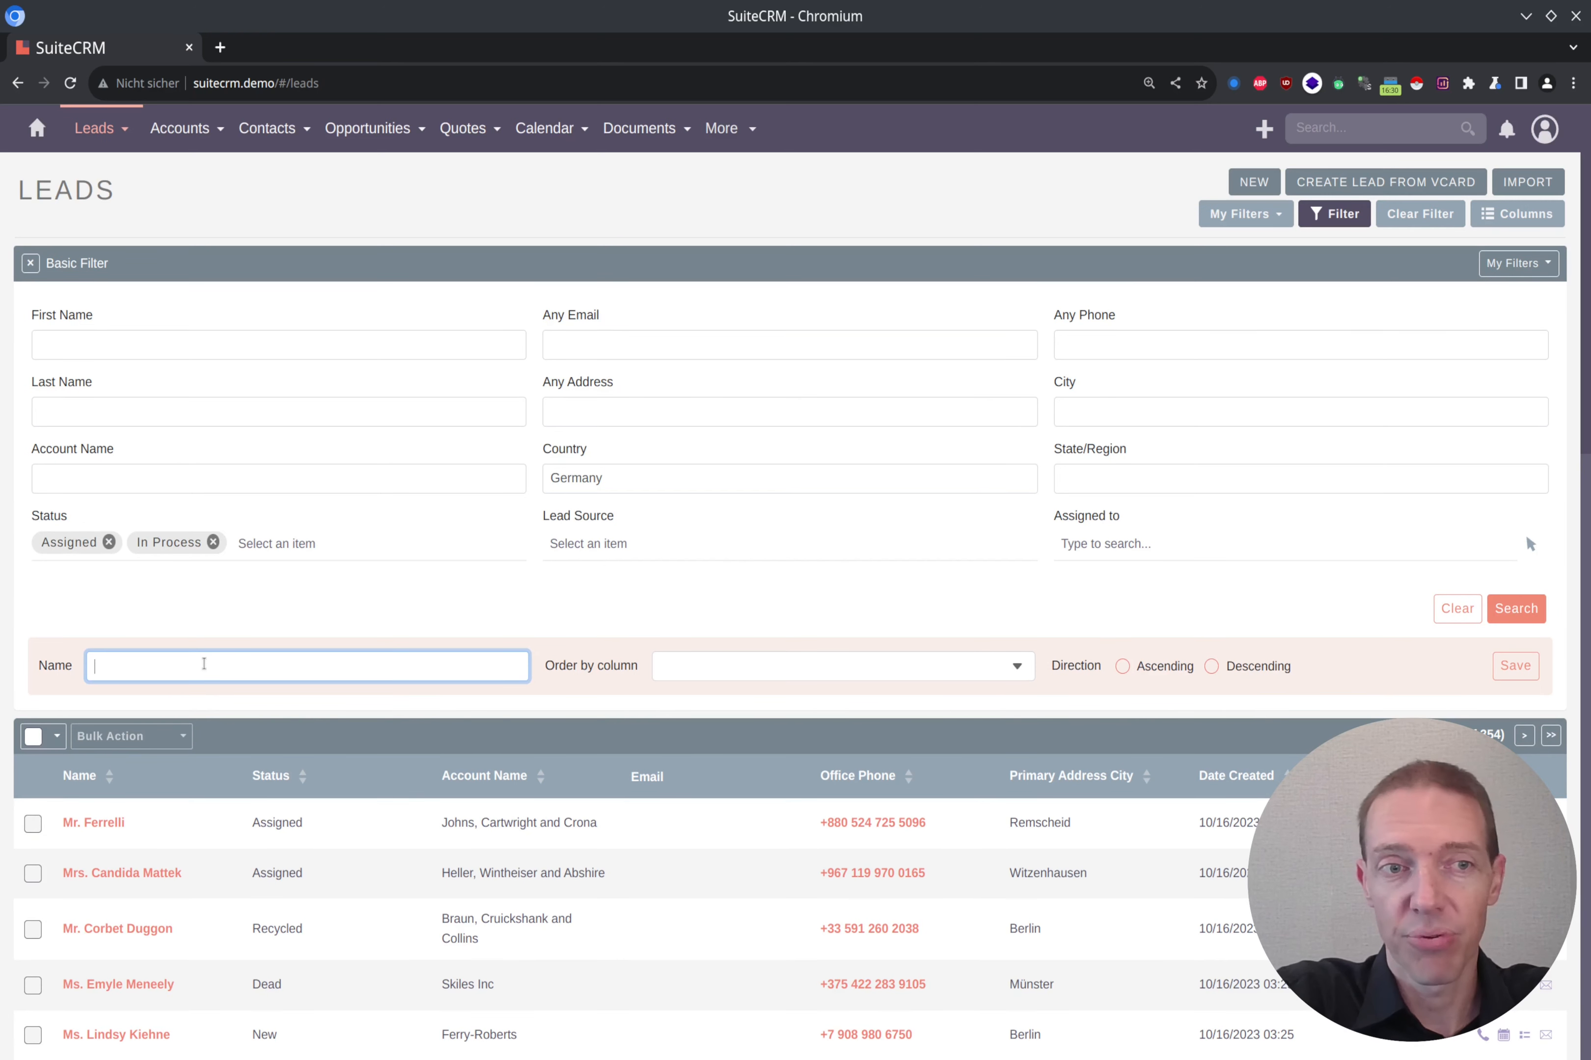
pyautogui.write('Processing ')
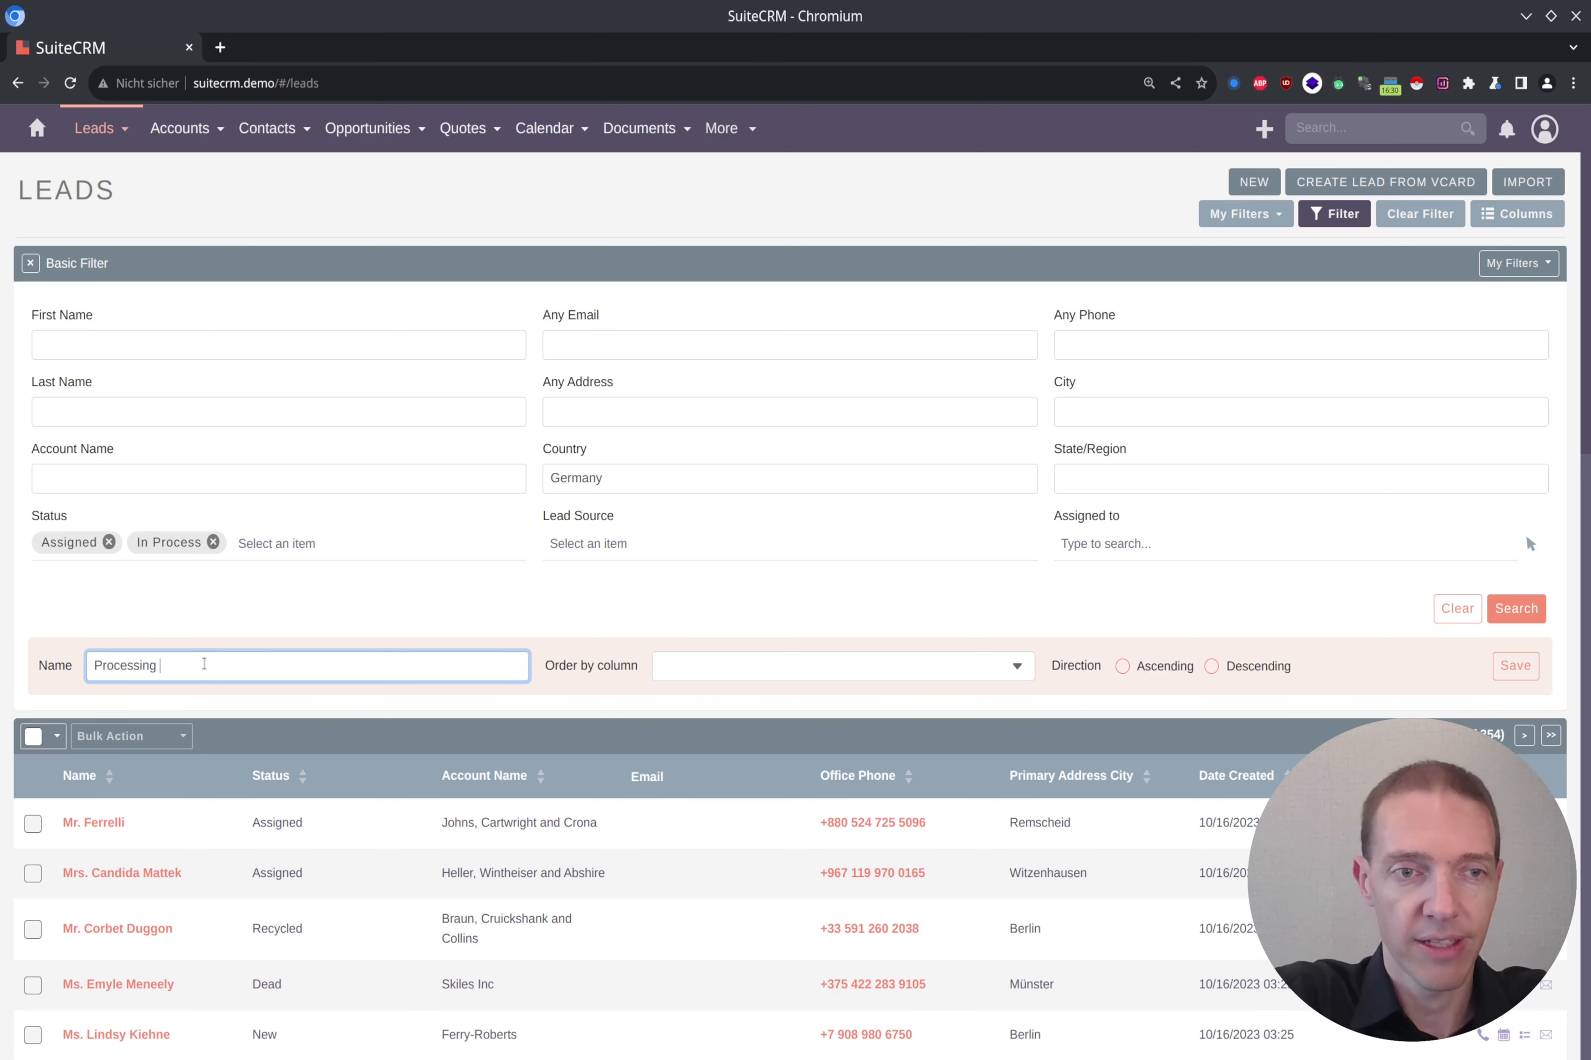
pyautogui.write('Leads - Germany')
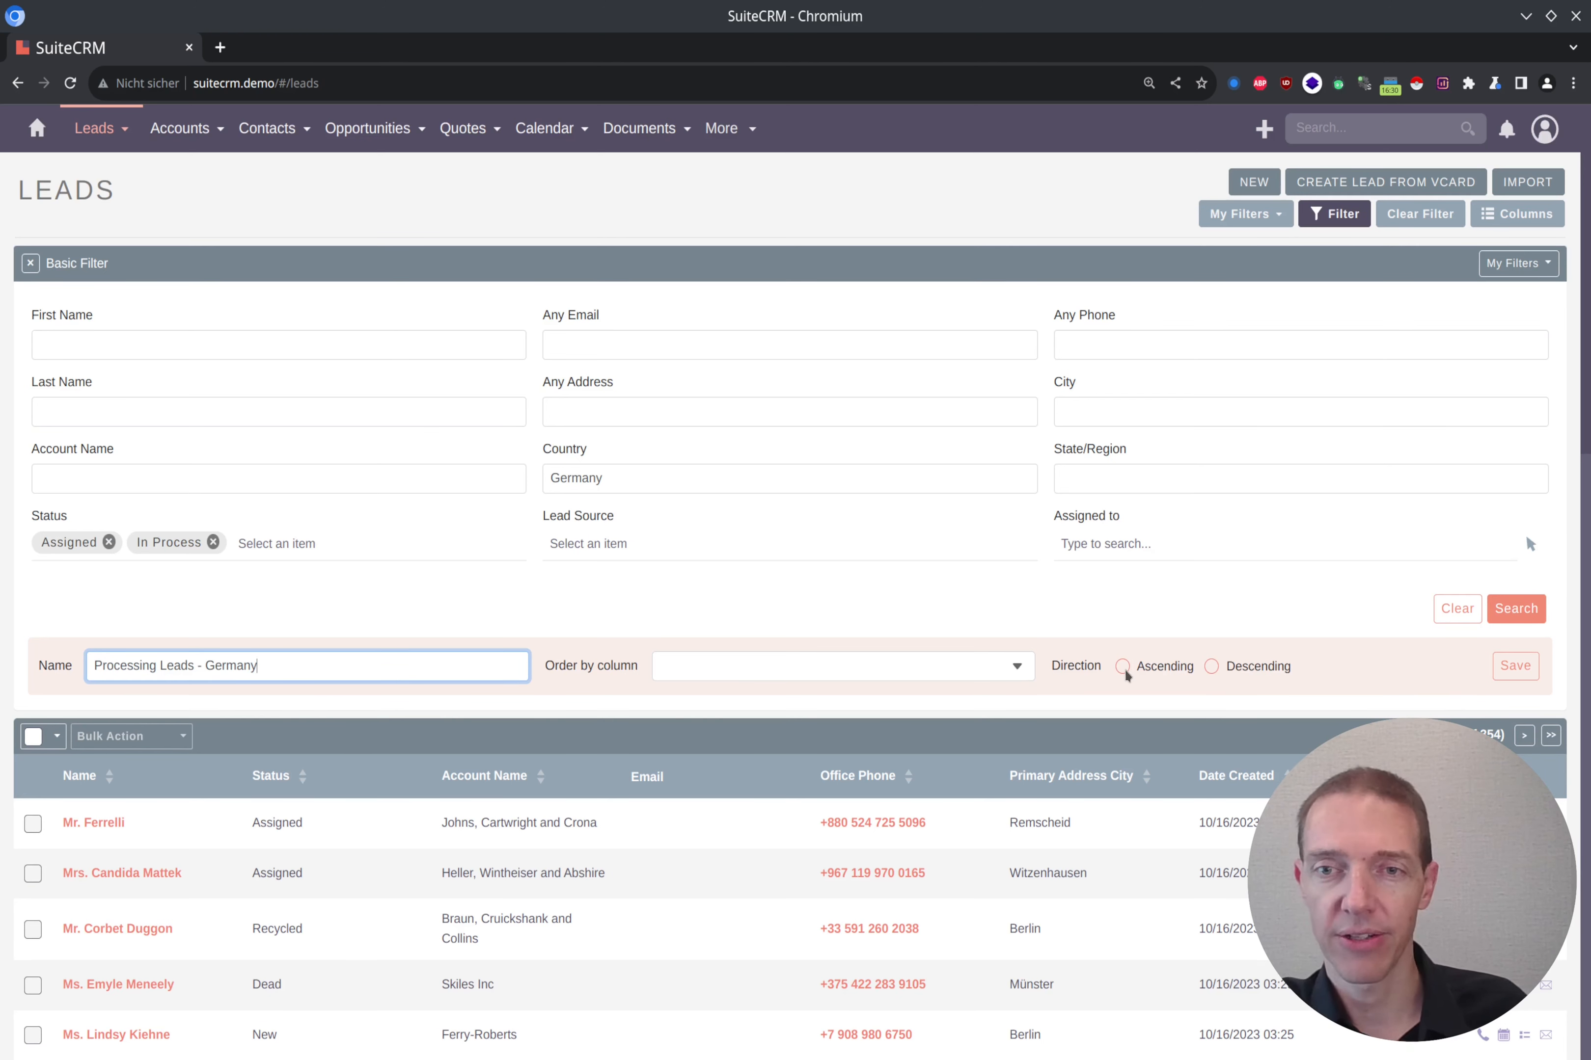
# Step: Order the filter by Status in ascending direction and save it
pyautogui.click(1029, 674)
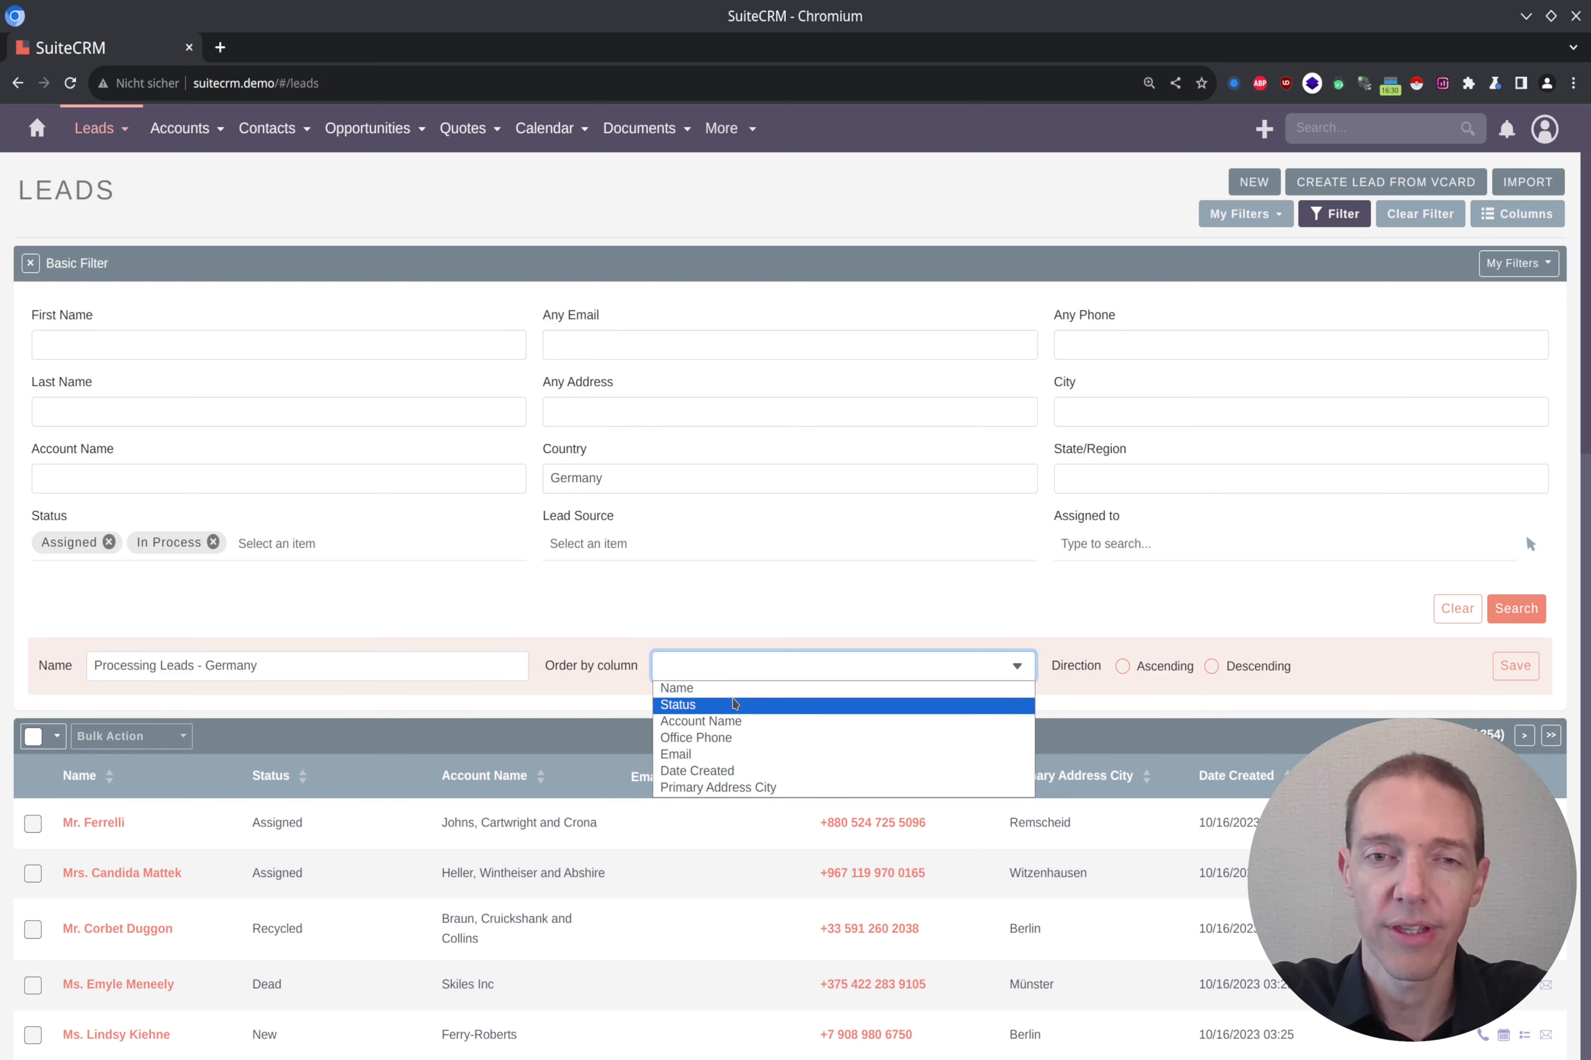
pyautogui.click(733, 704)
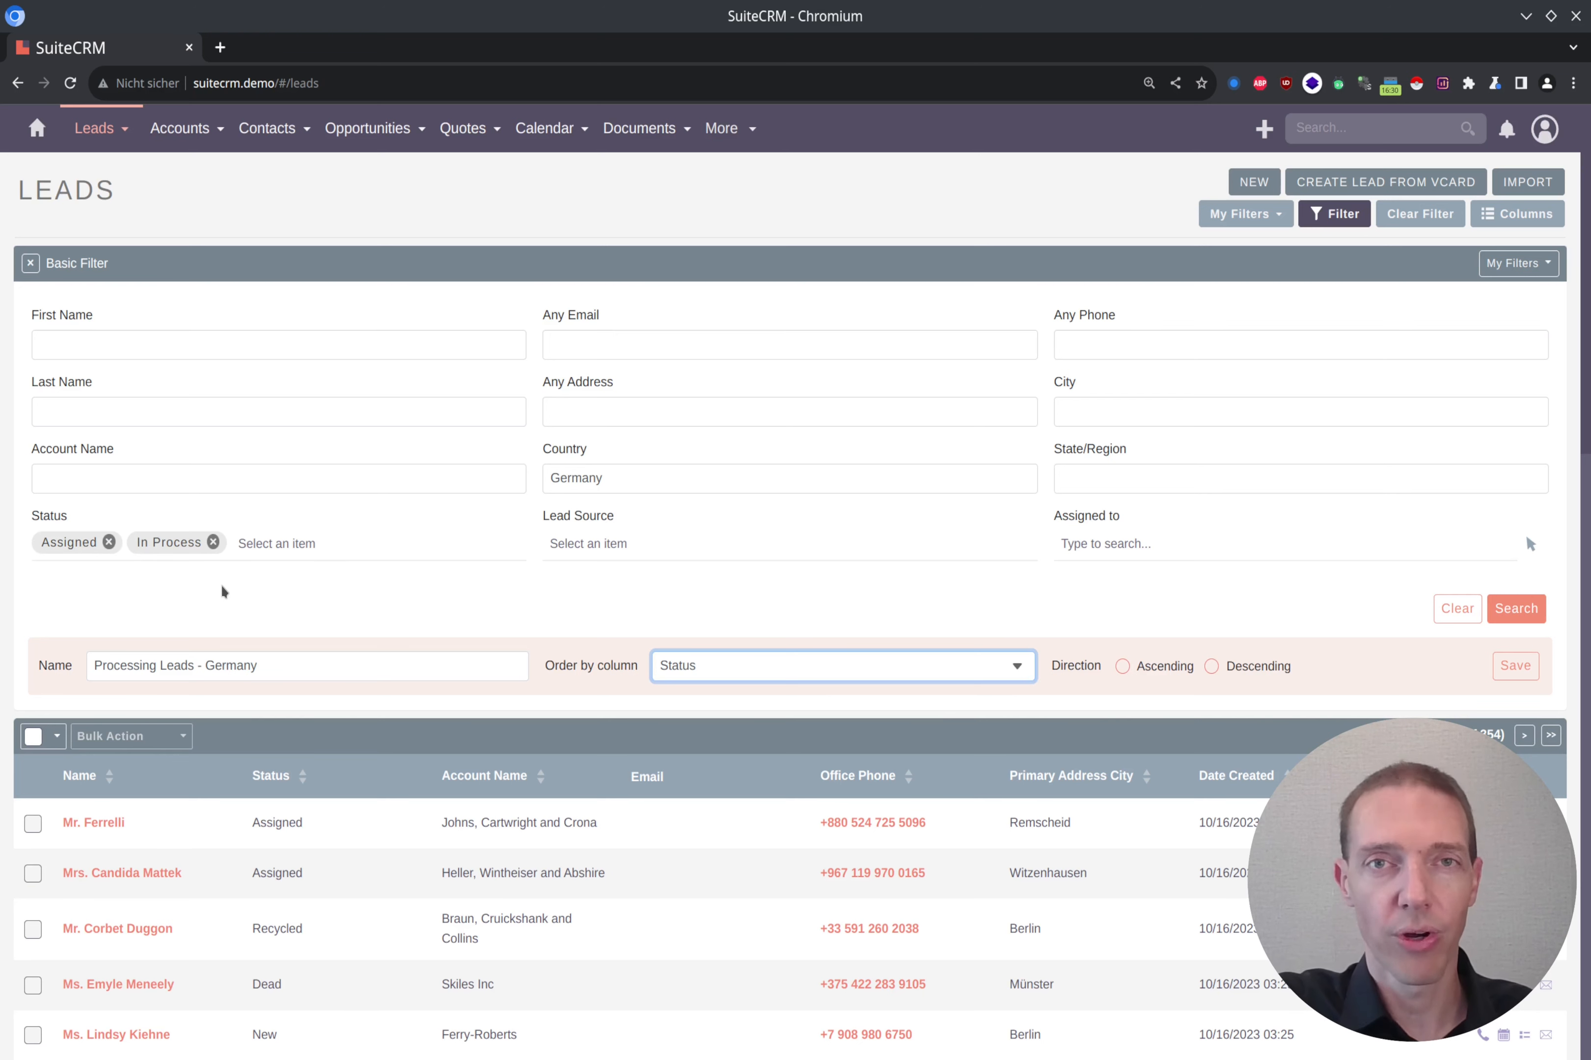
pyautogui.click(1123, 671)
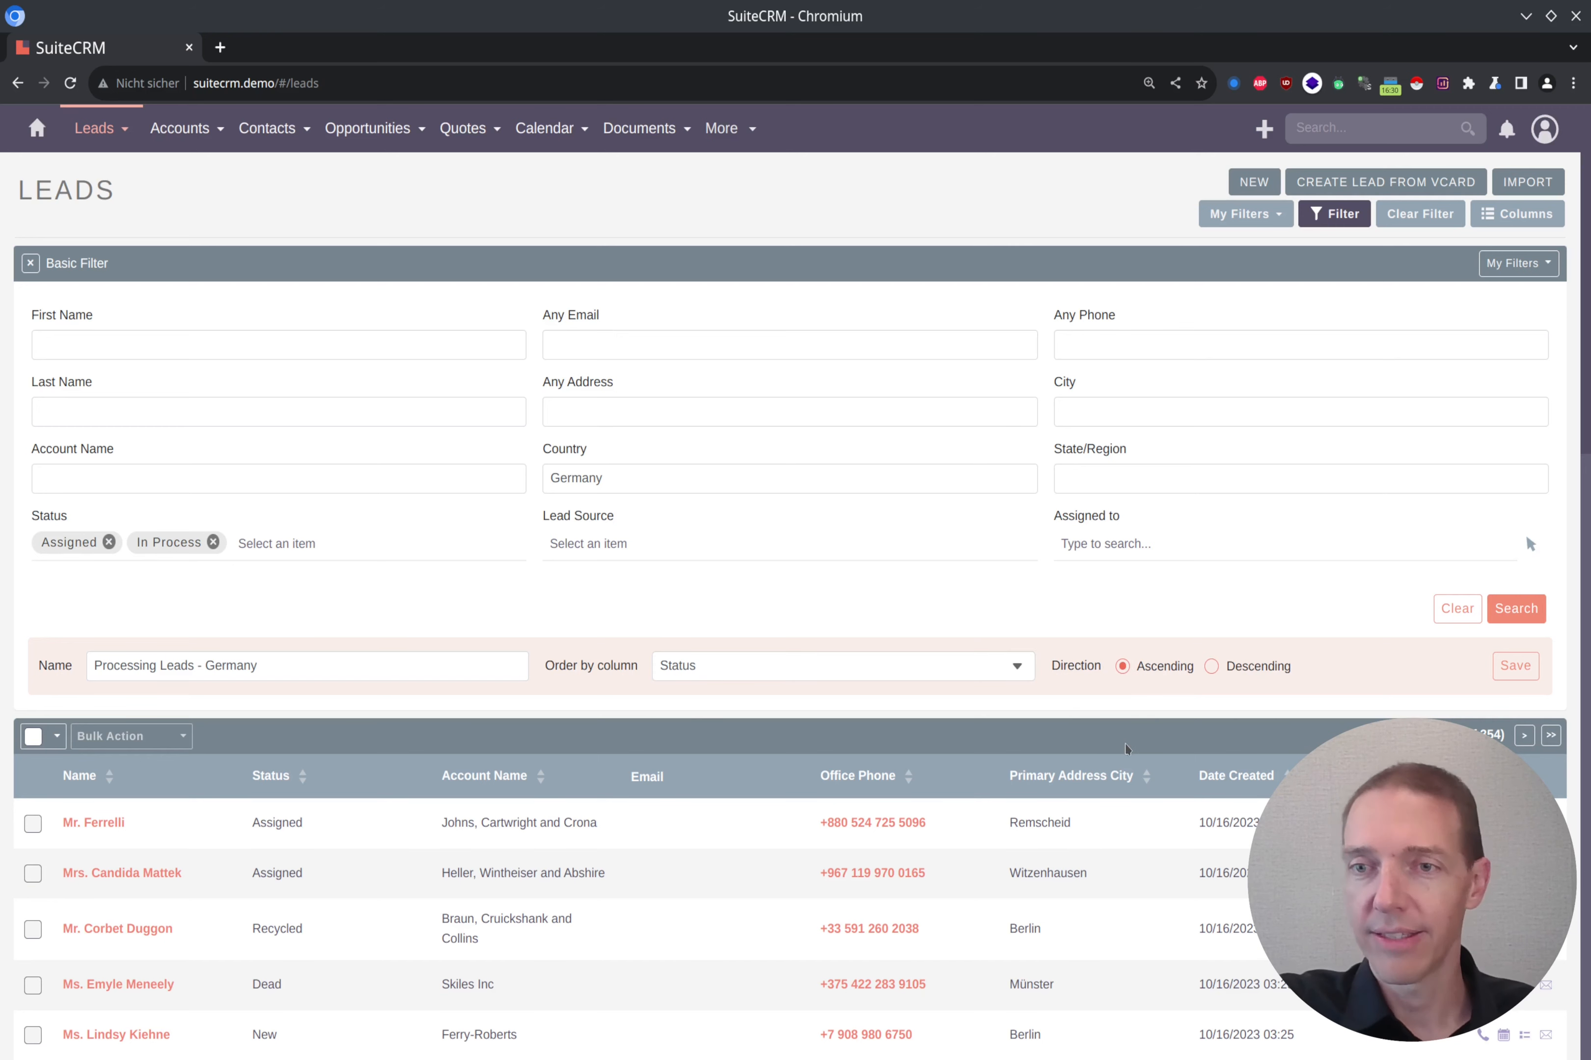
pyautogui.click(1514, 667)
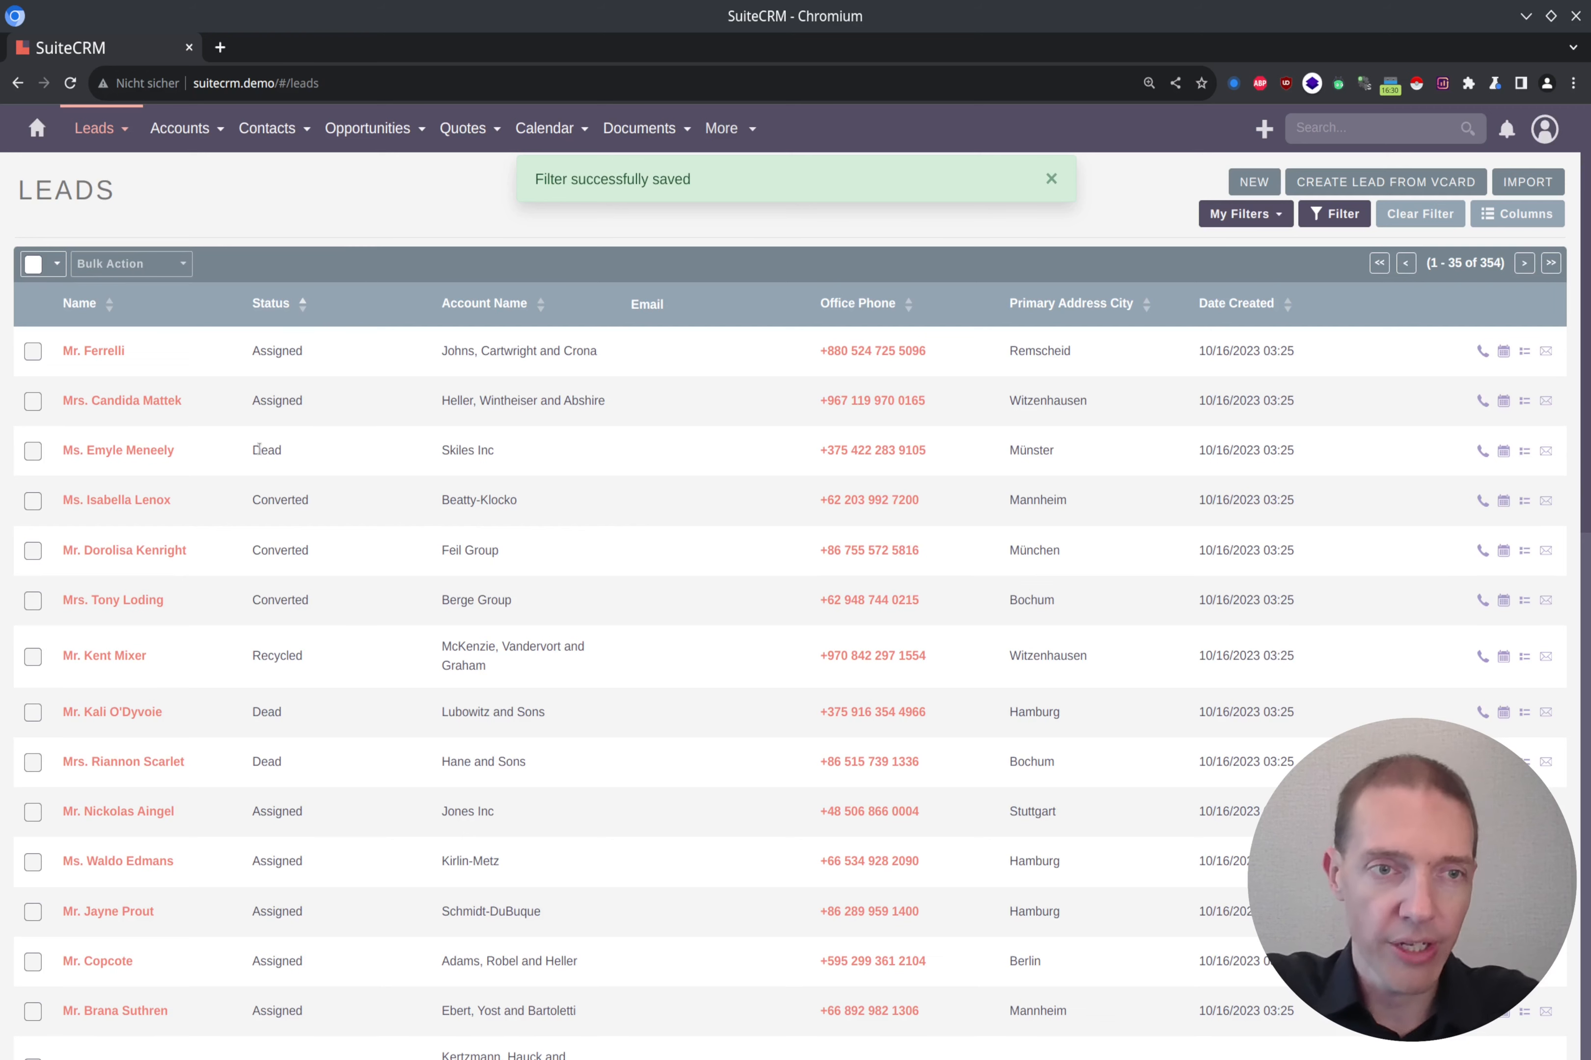
# Step: Reload the filtered leads list and review the values in the Status column
pyautogui.moveTo(276, 450); pyautogui.dragTo(240, 459)
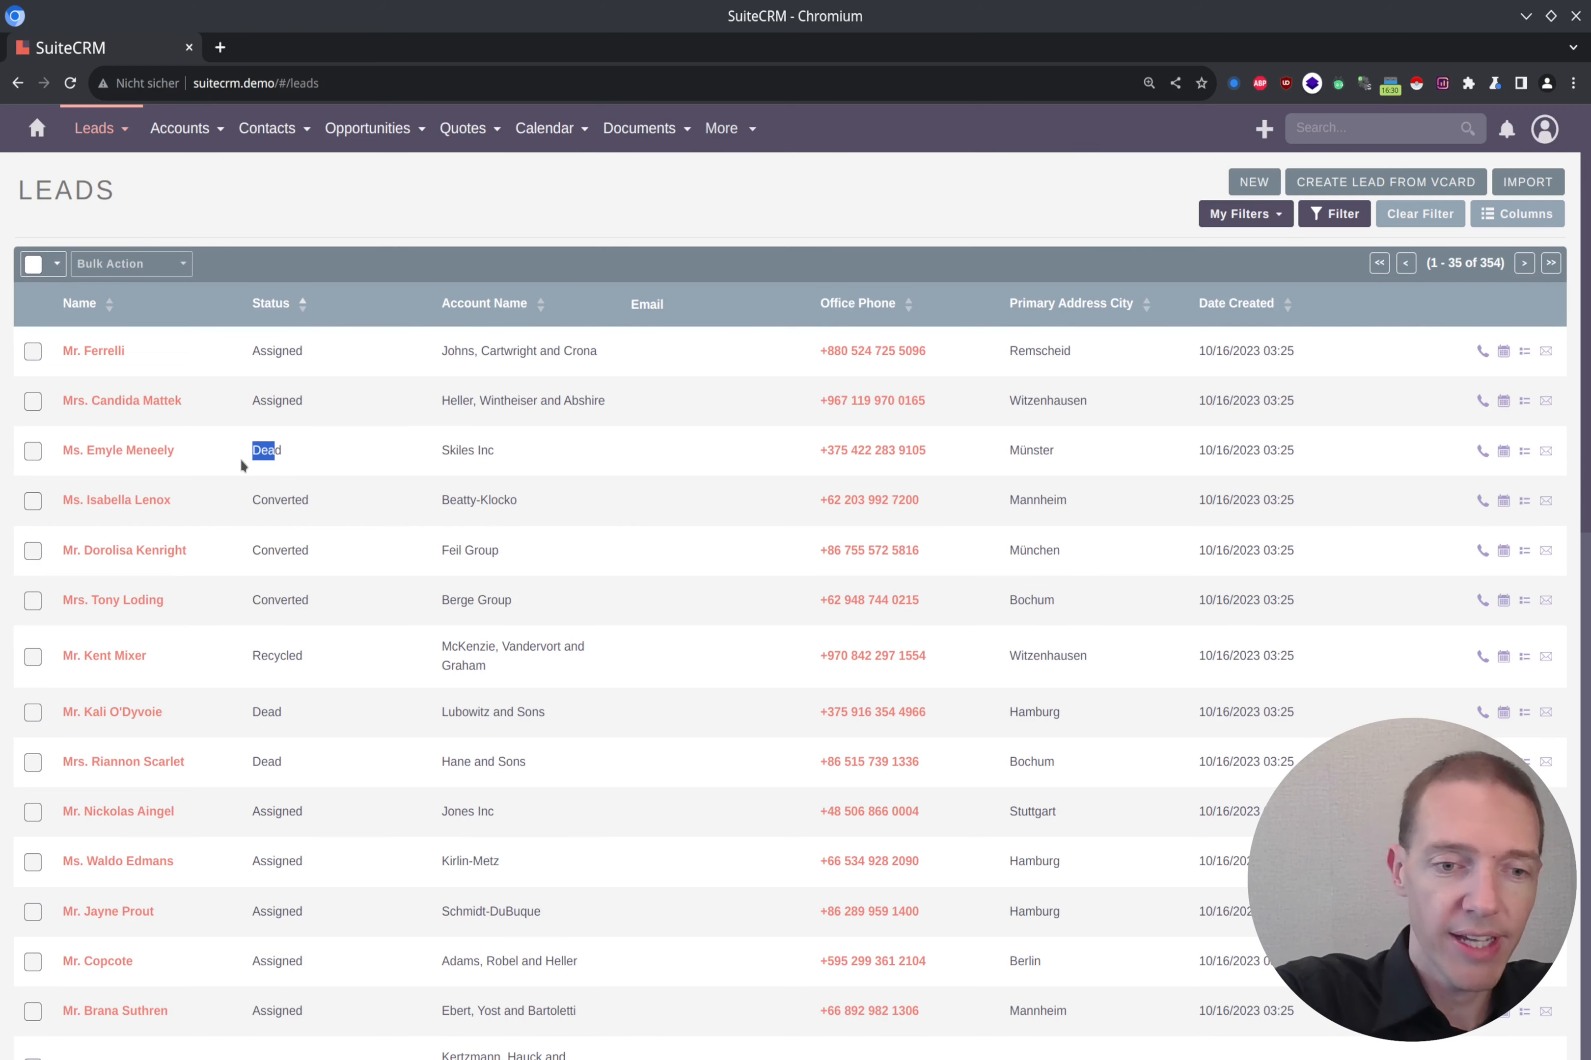
pyautogui.press('F5')
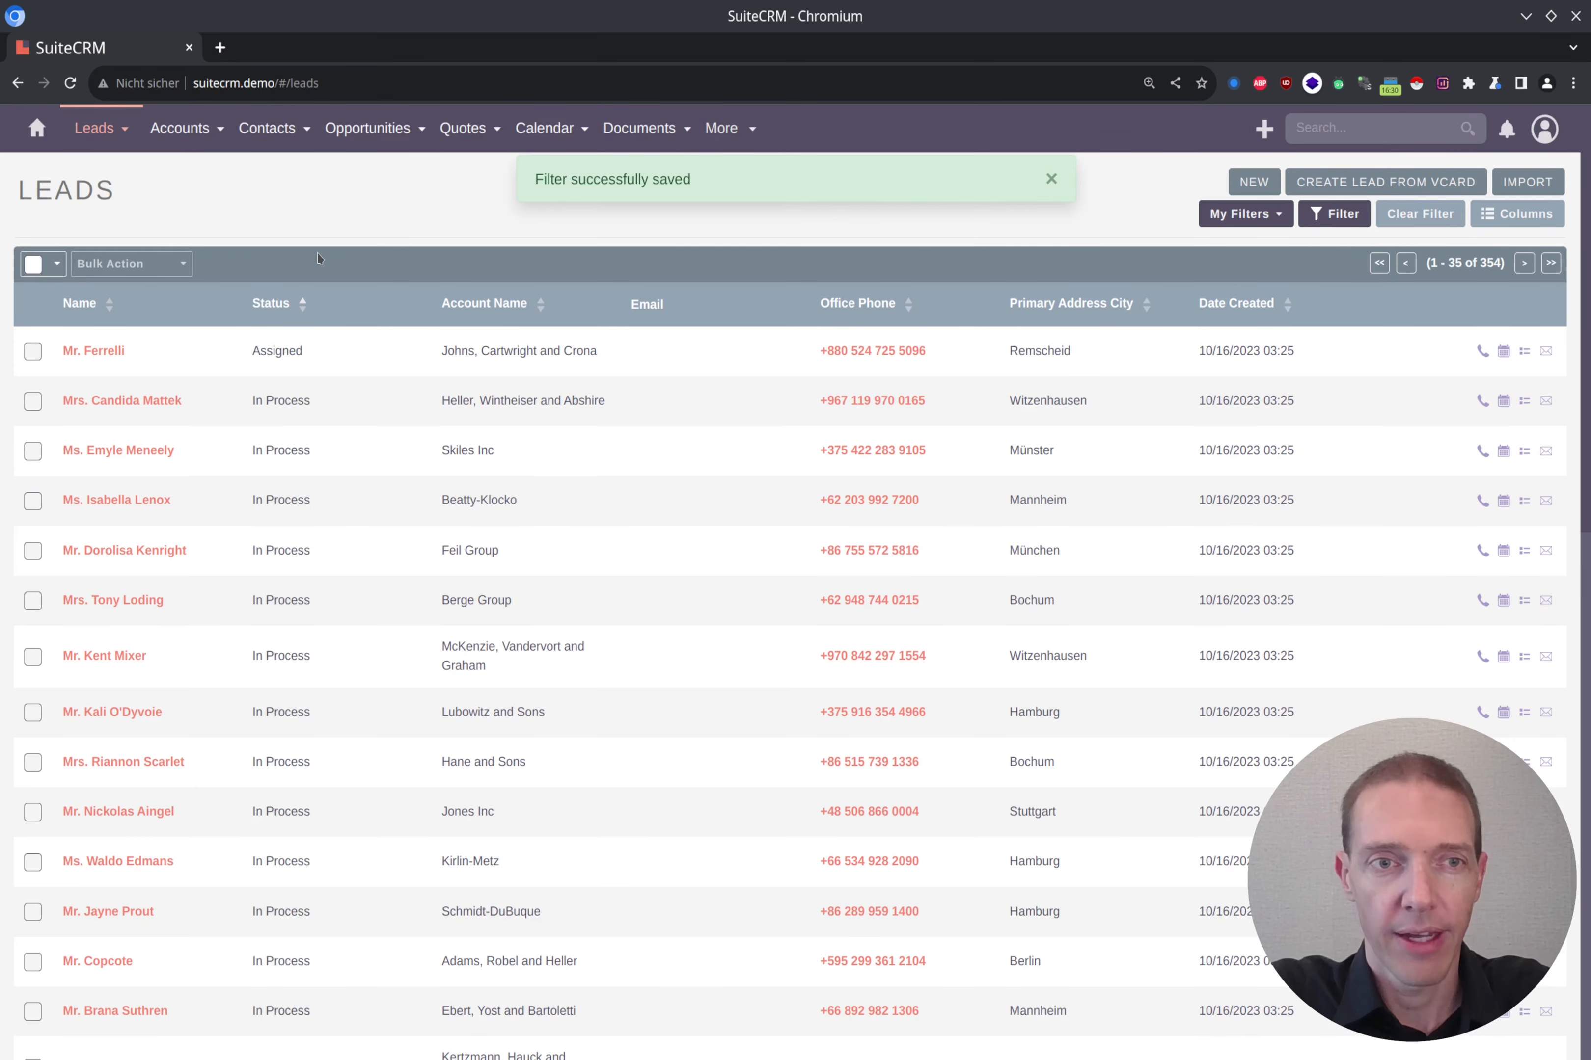
pyautogui.press('F5')
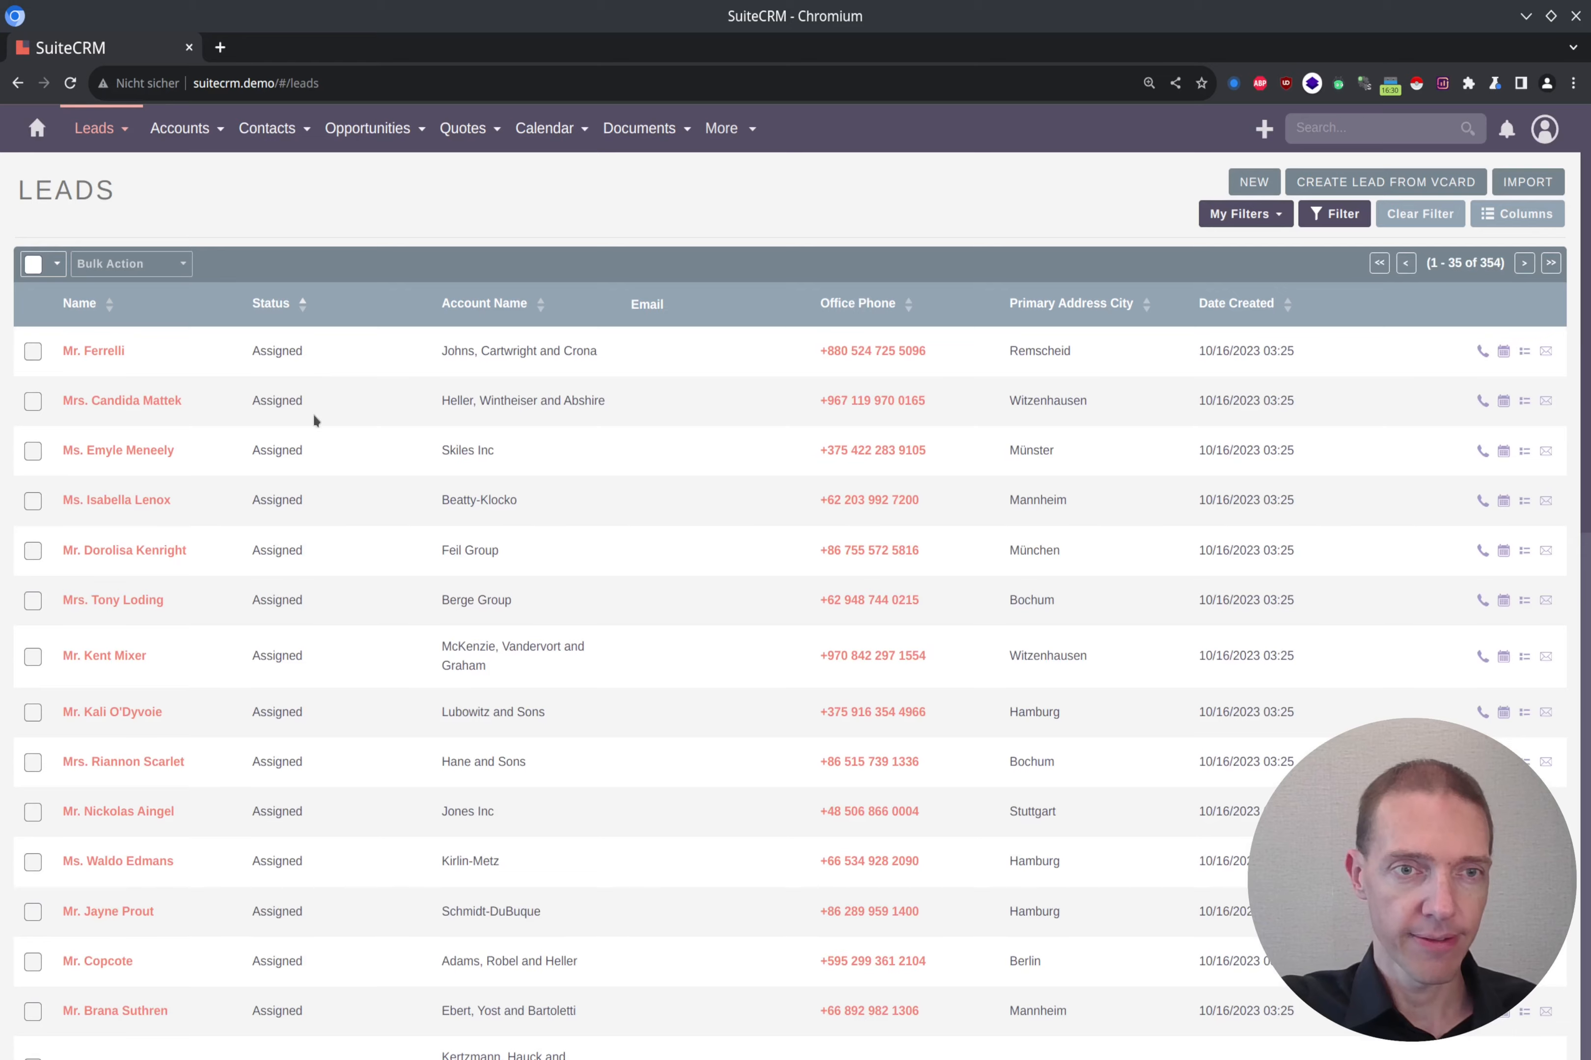
pyautogui.scroll(-5, 310, 478)
pyautogui.scroll(3, 310, 489)
pyautogui.scroll(3, 310, 487)
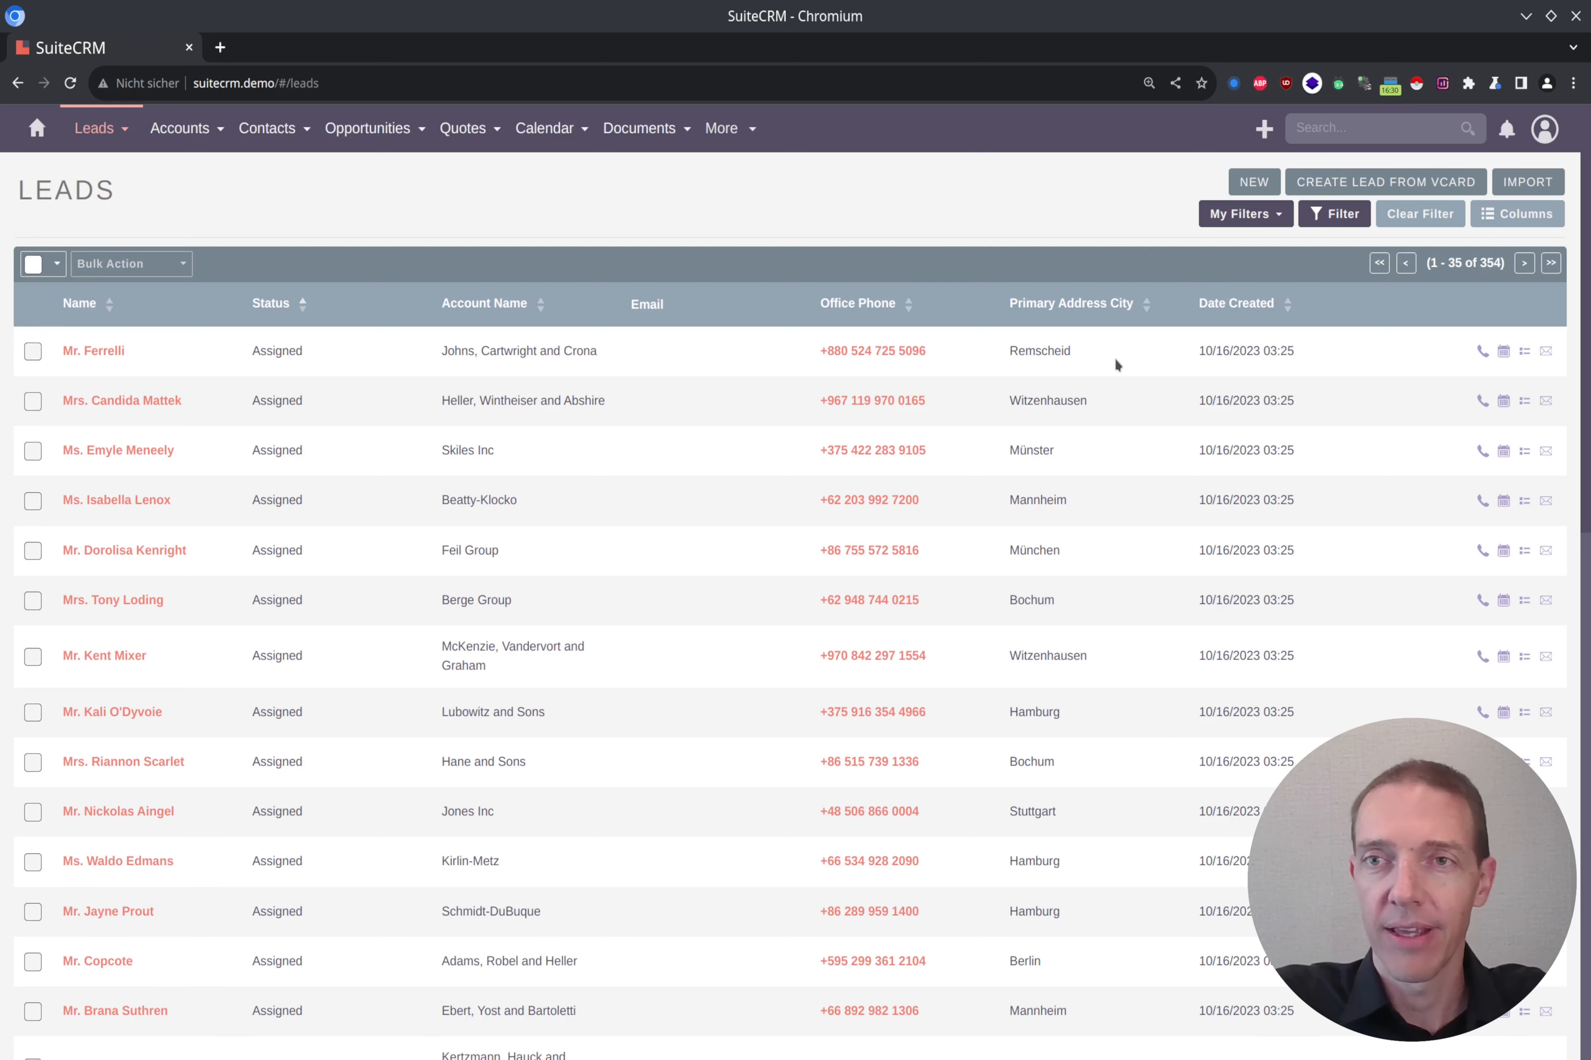
# Step: Apply the saved New Website Leads - Germany filter, turn it off again and reload the leads list
pyautogui.click(1274, 215)
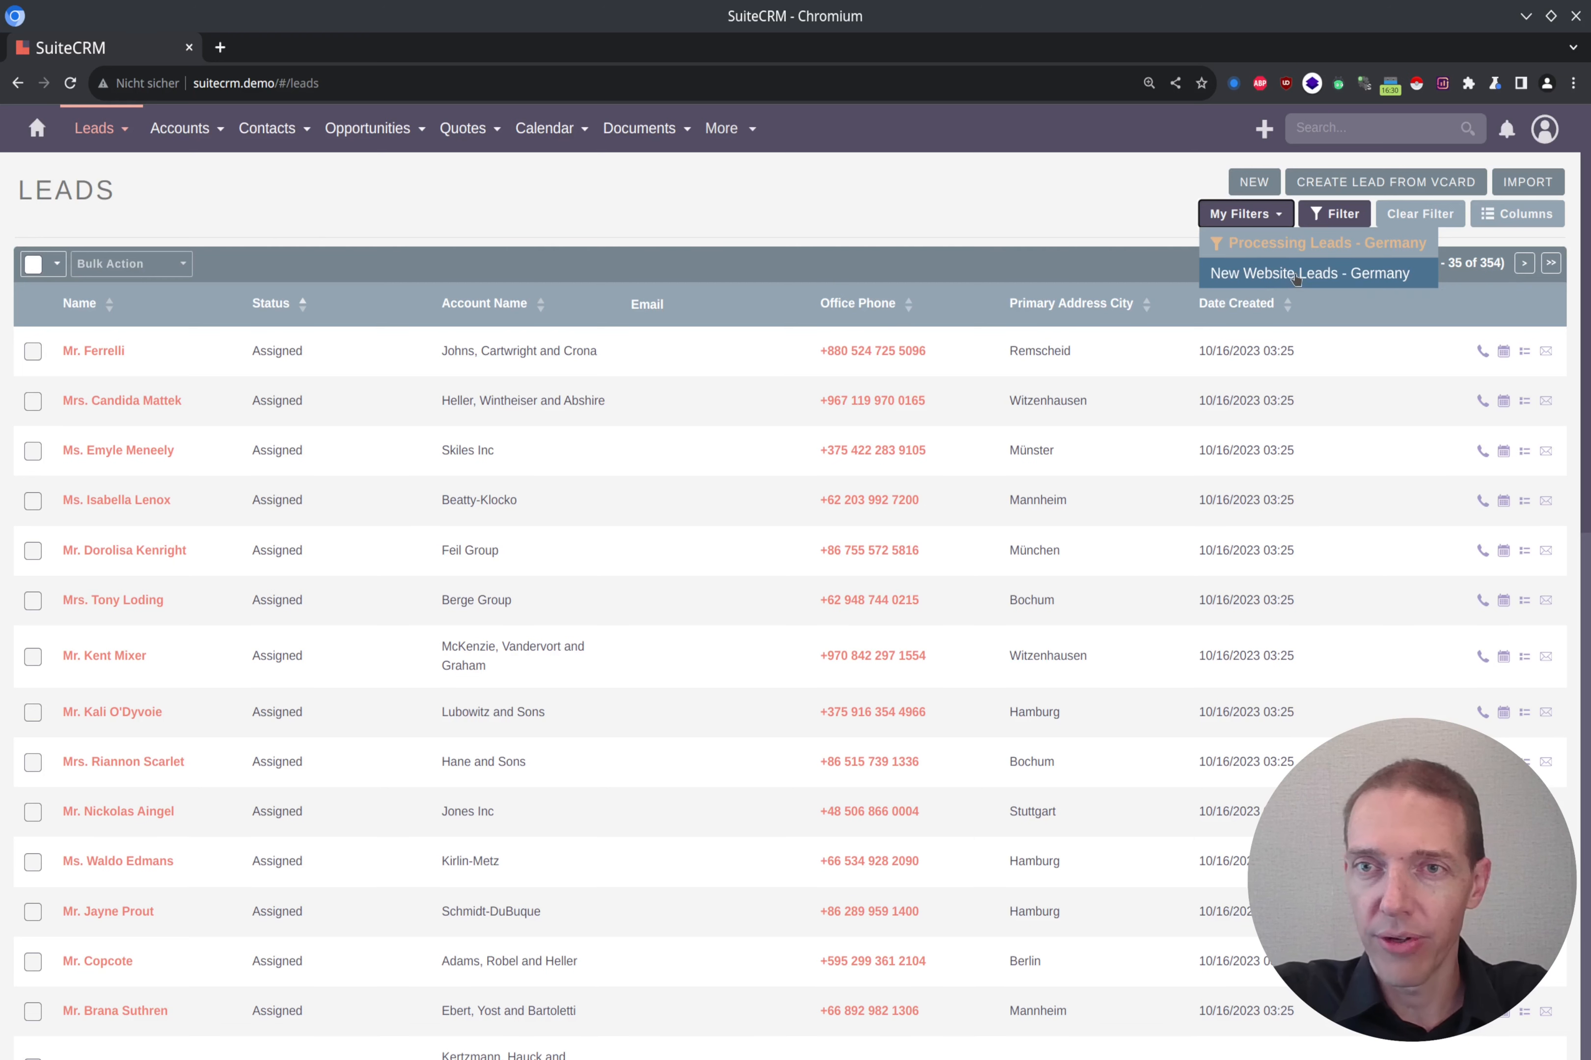
pyautogui.click(1278, 275)
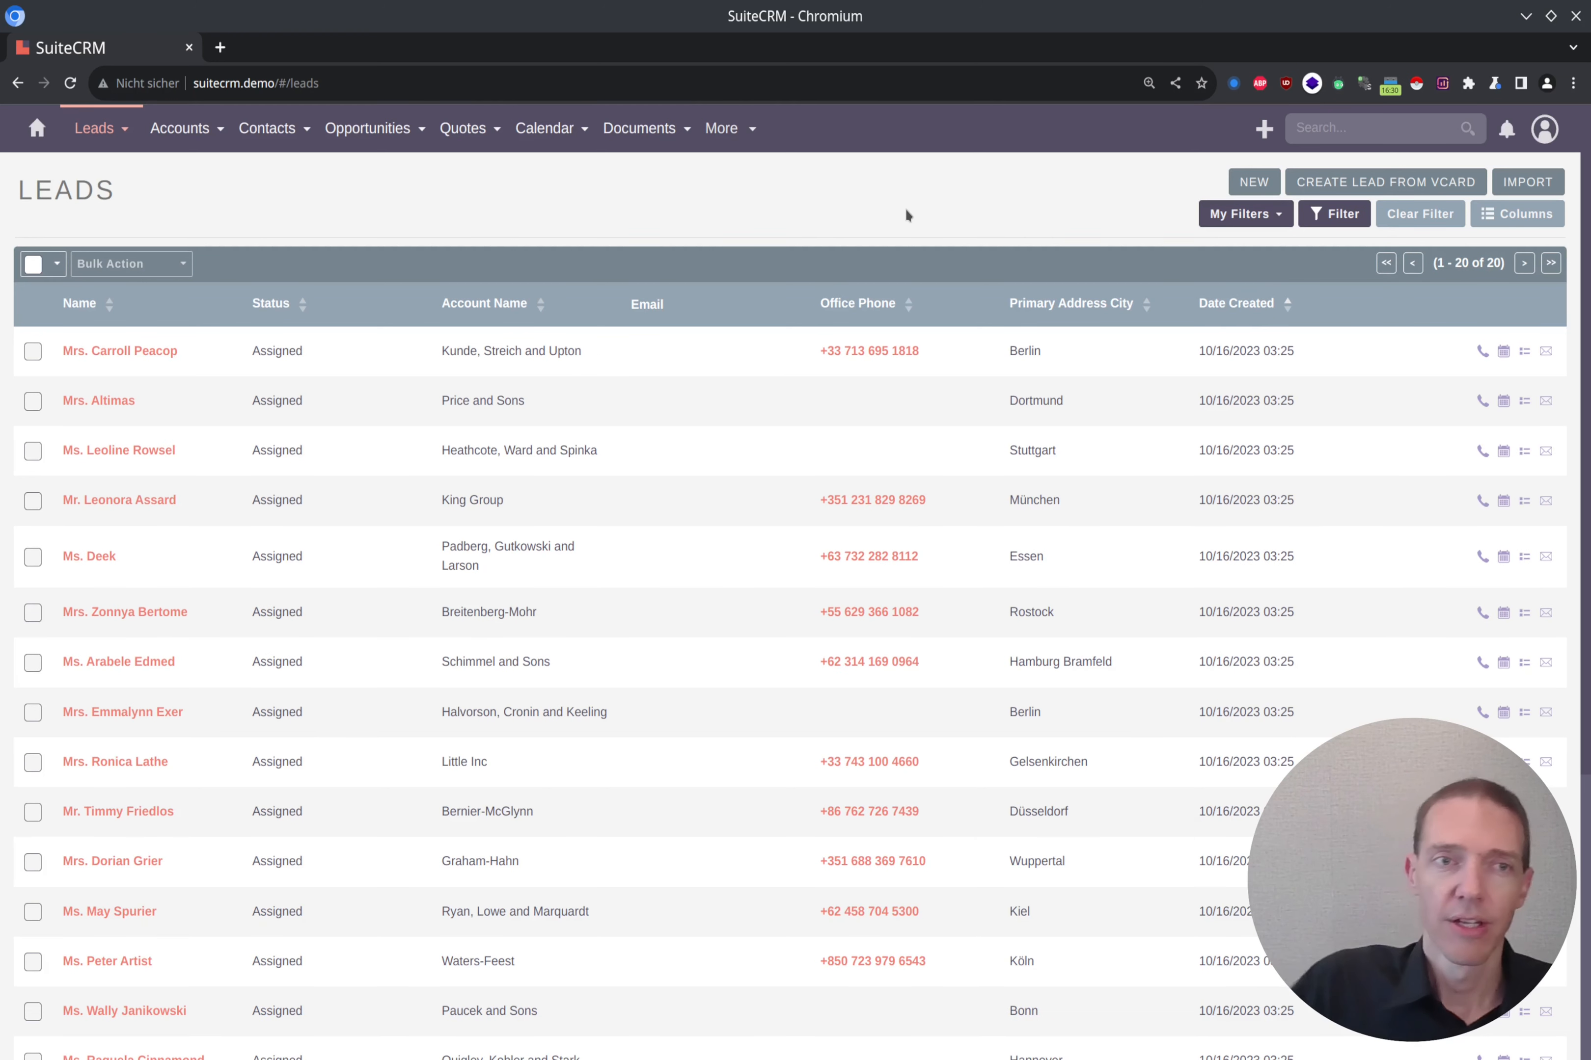
pyautogui.click(1285, 221)
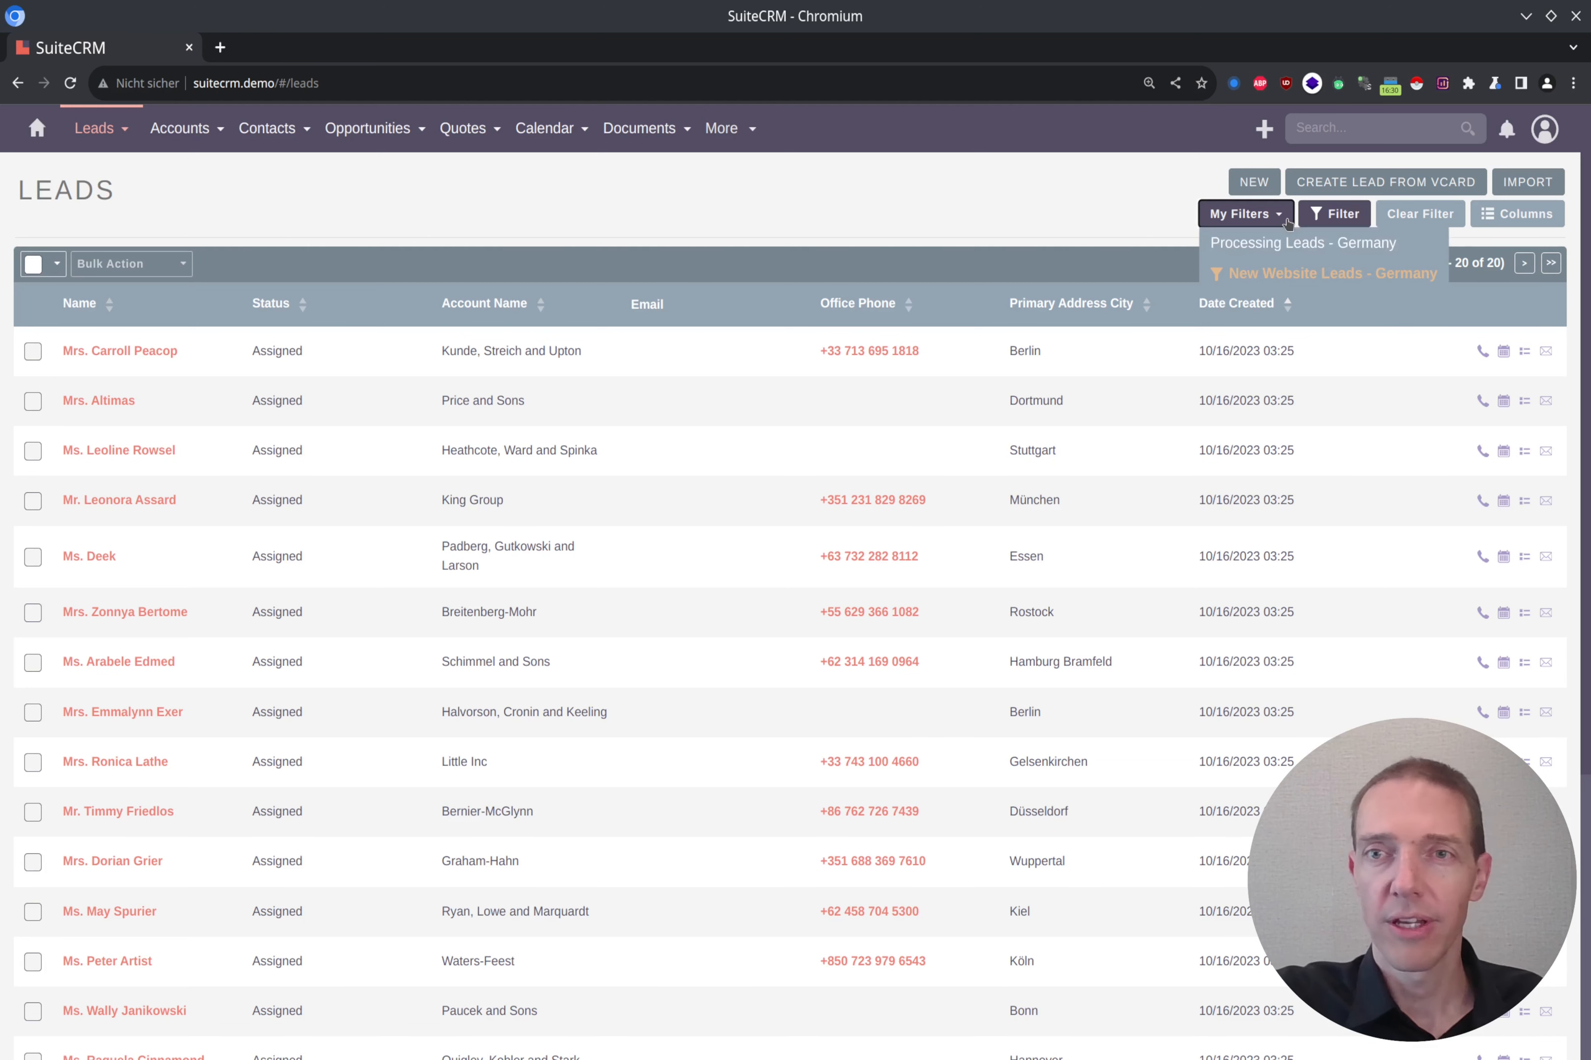
pyautogui.click(1281, 275)
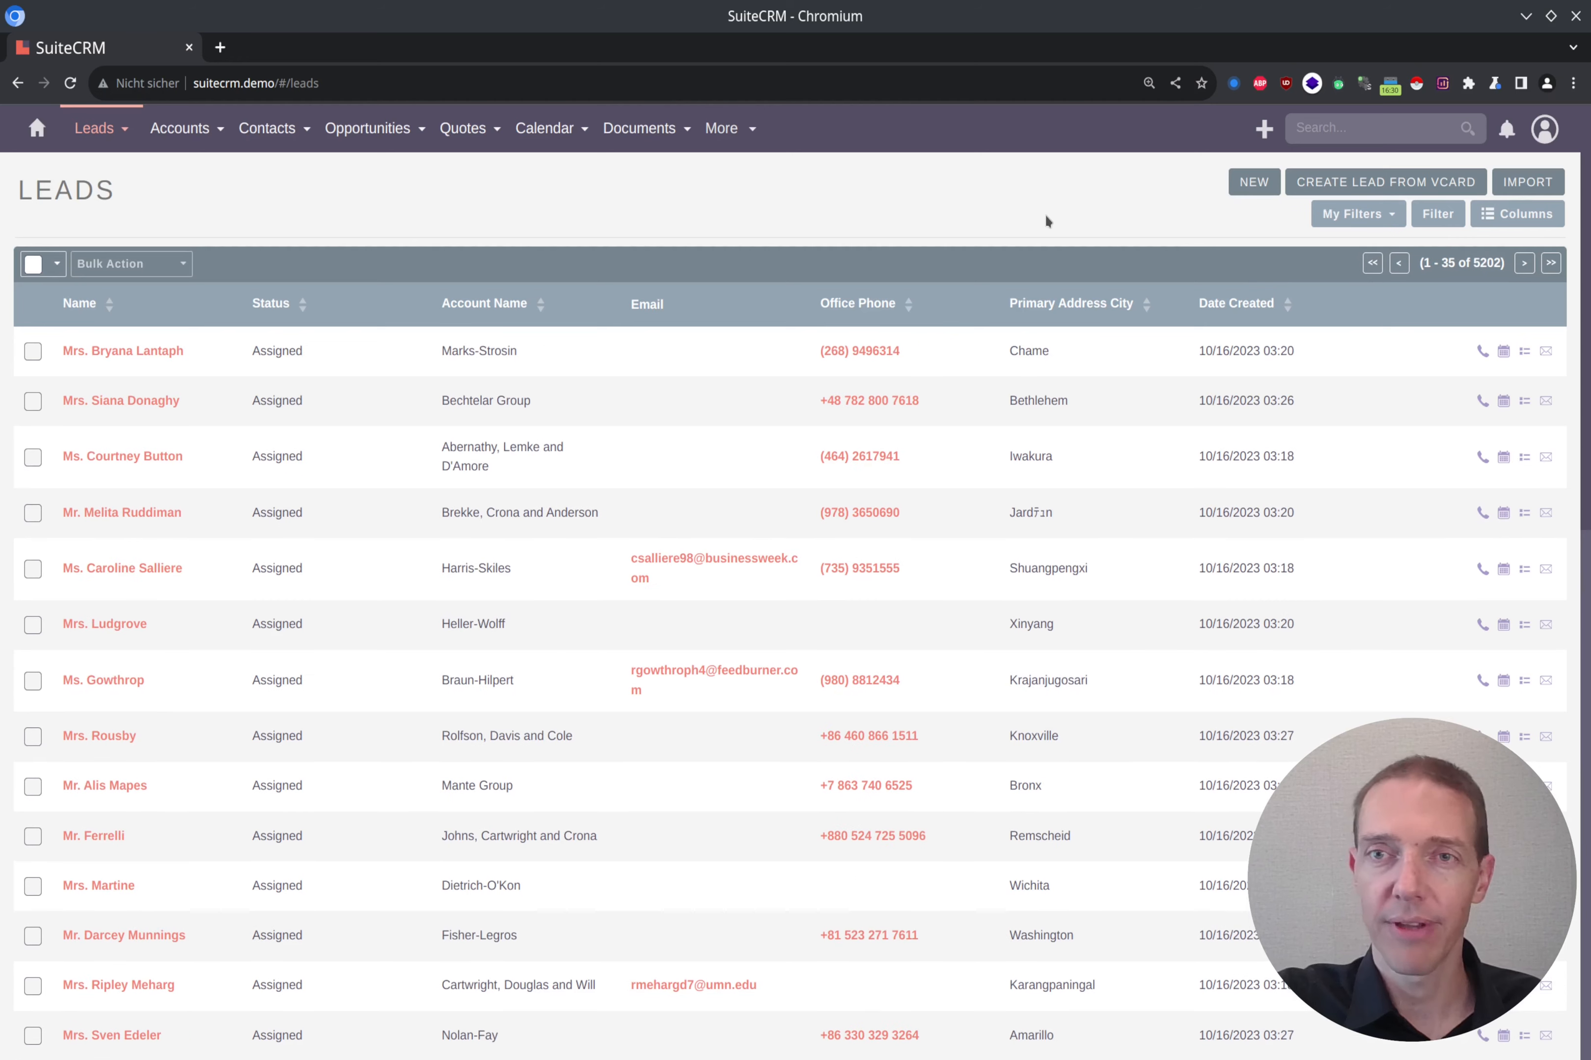
pyautogui.press('F5')
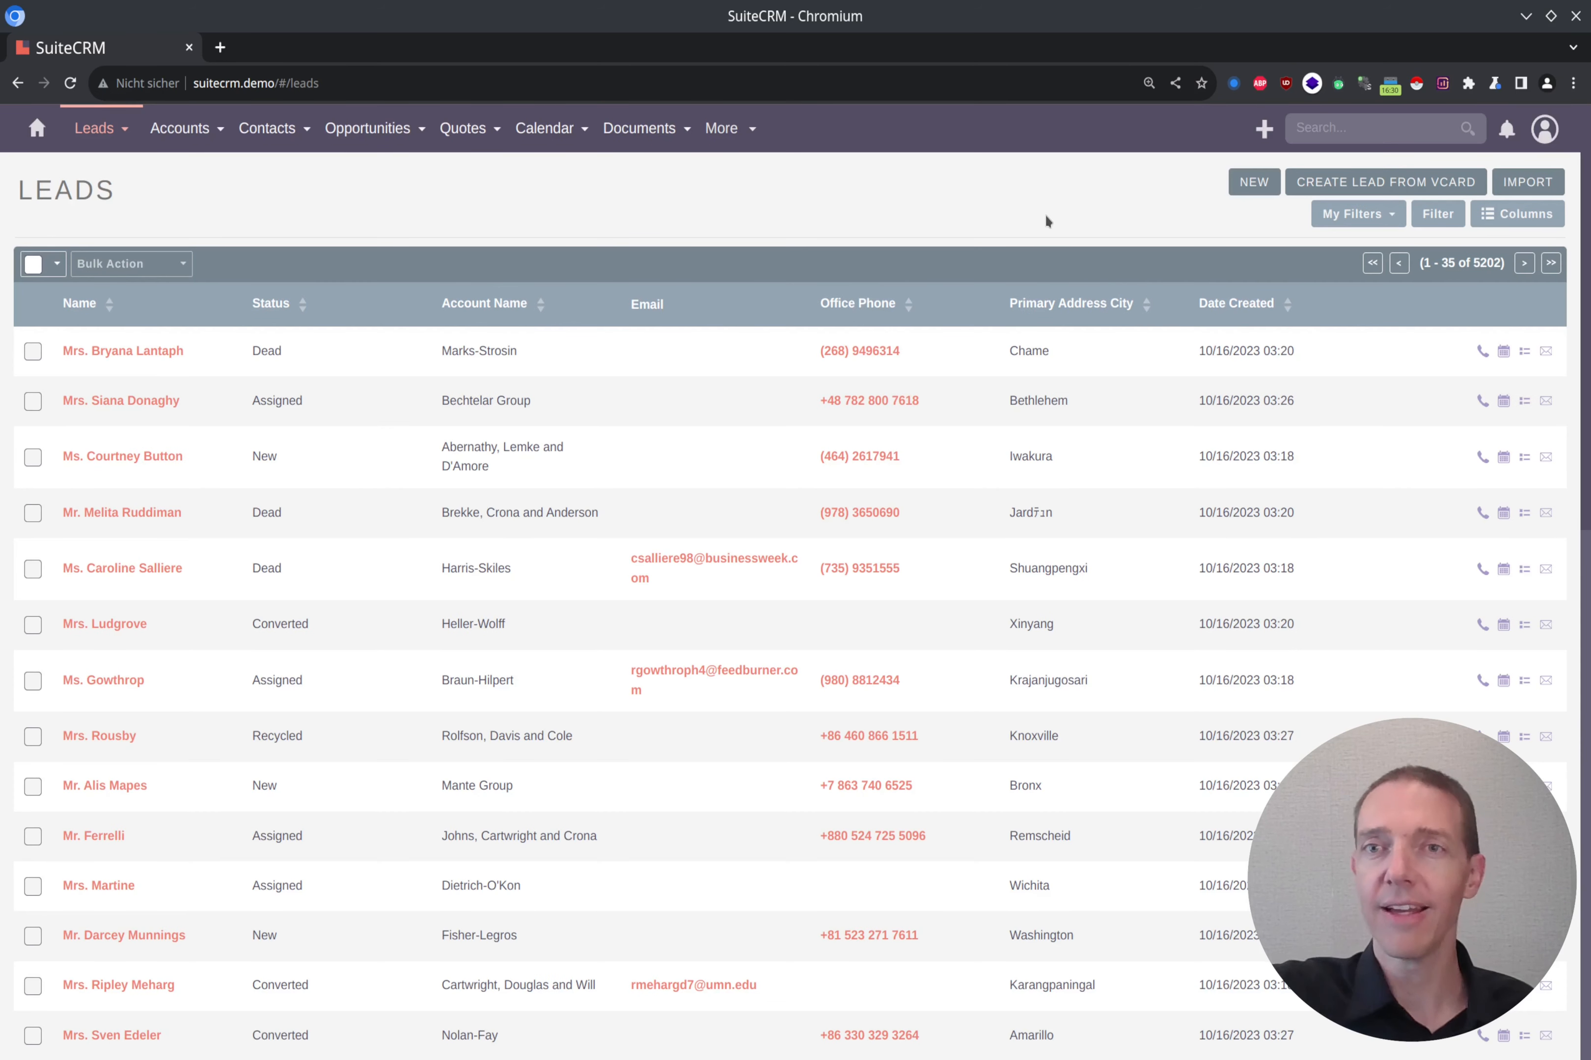
# Step: Apply the saved New Website Leads - Germany filter to the full leads list and reload the page
pyautogui.click(1389, 218)
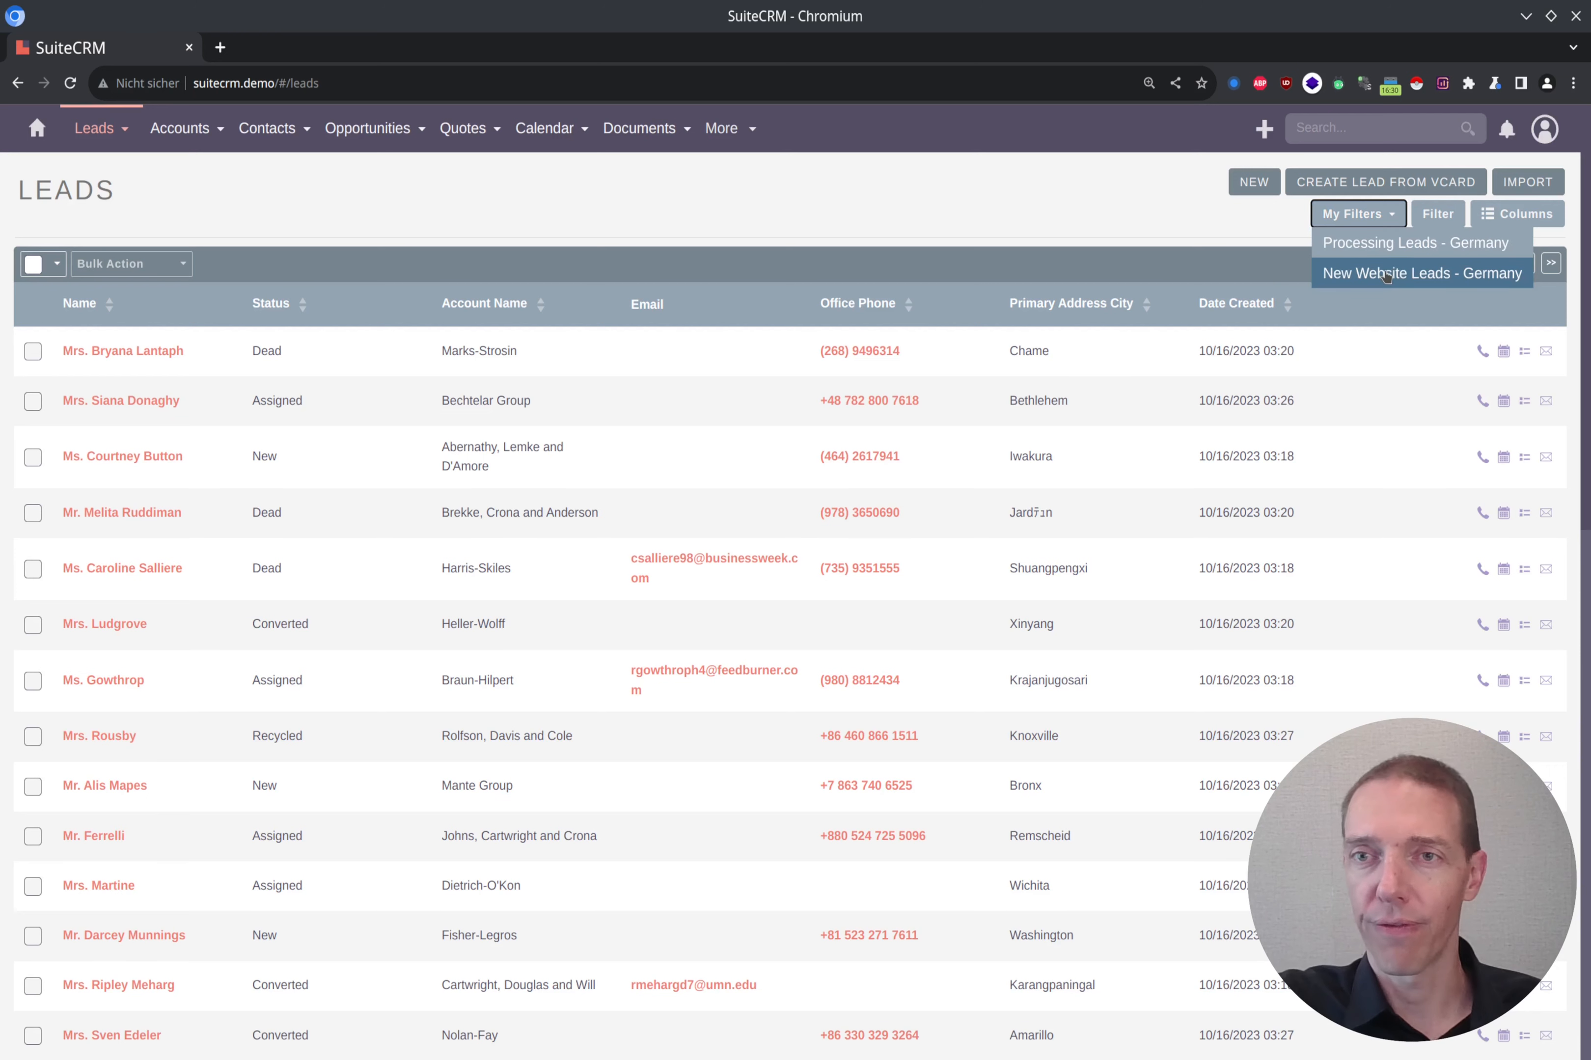
pyautogui.click(1403, 277)
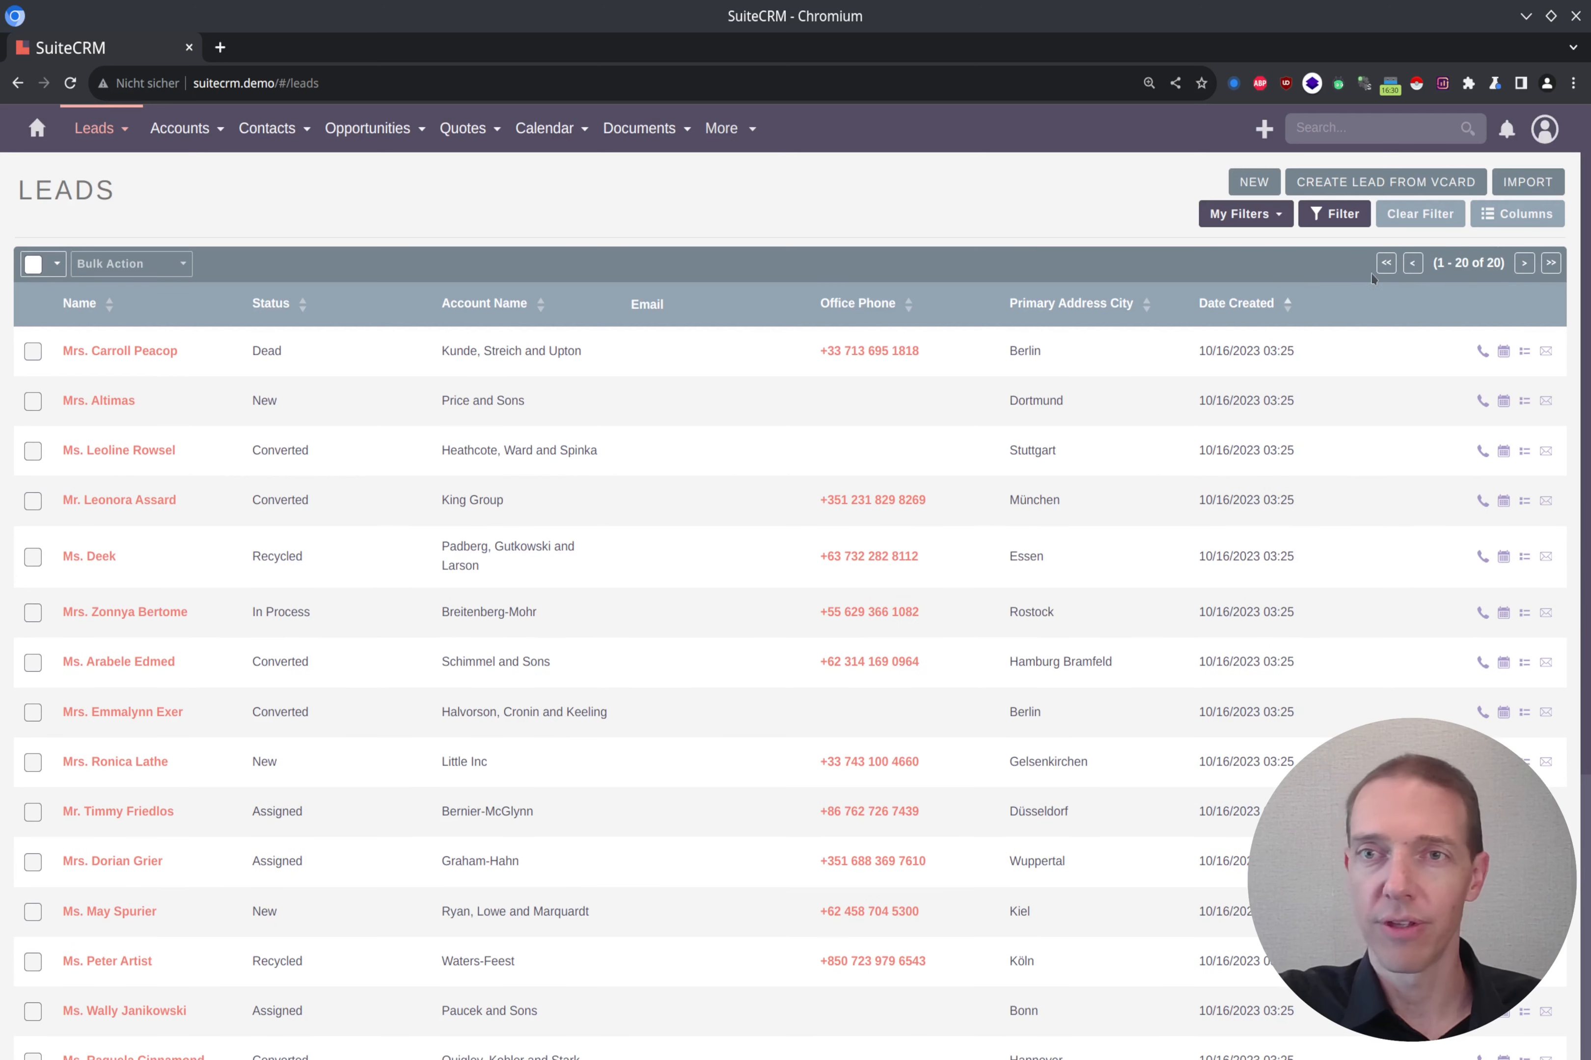
pyautogui.press('F5')
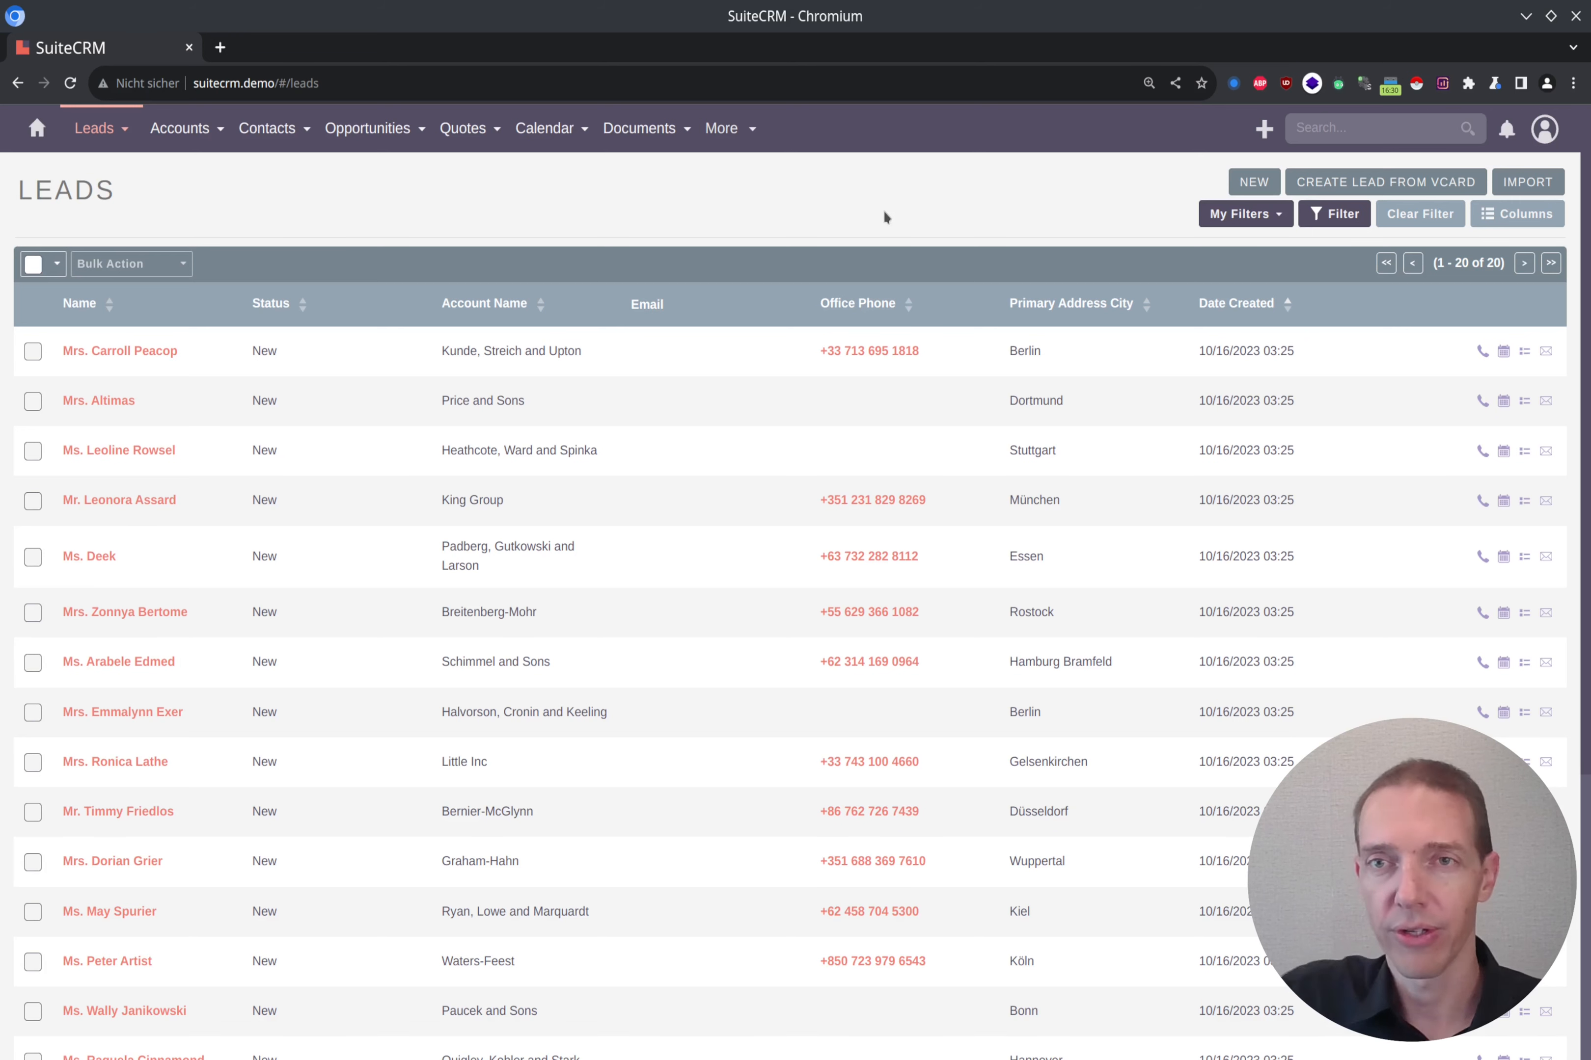
# Step: Switch the leads list to the saved Processing Leads - Germany filter
pyautogui.click(1277, 216)
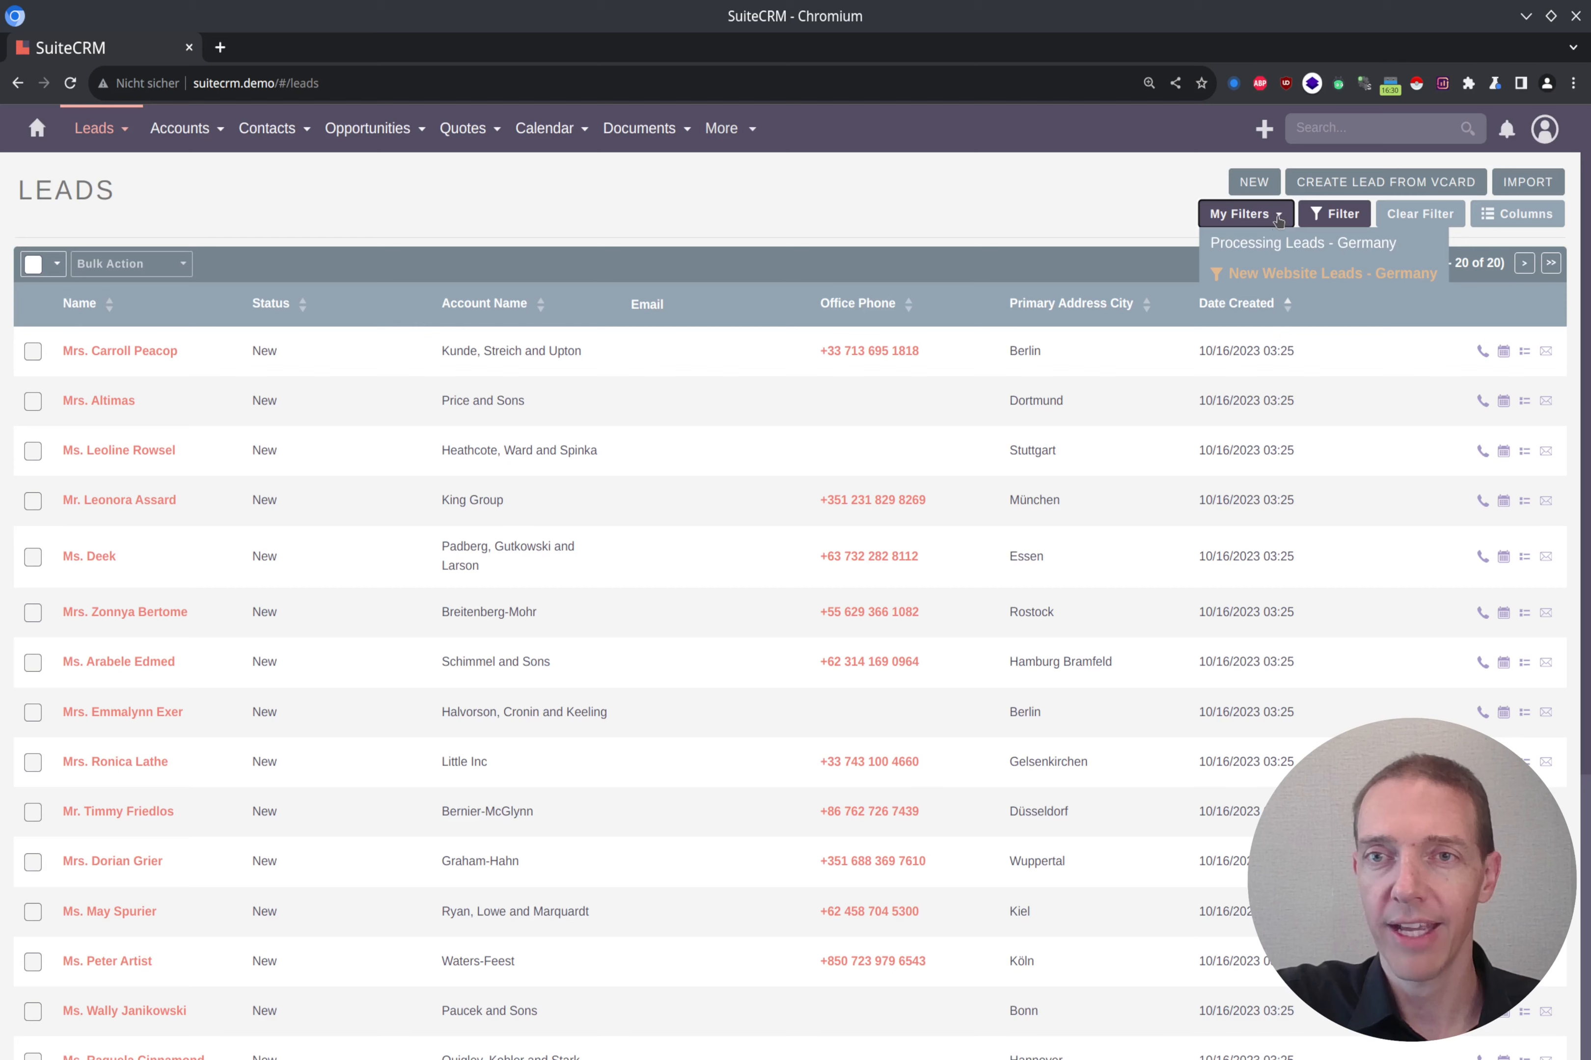
pyautogui.click(1266, 244)
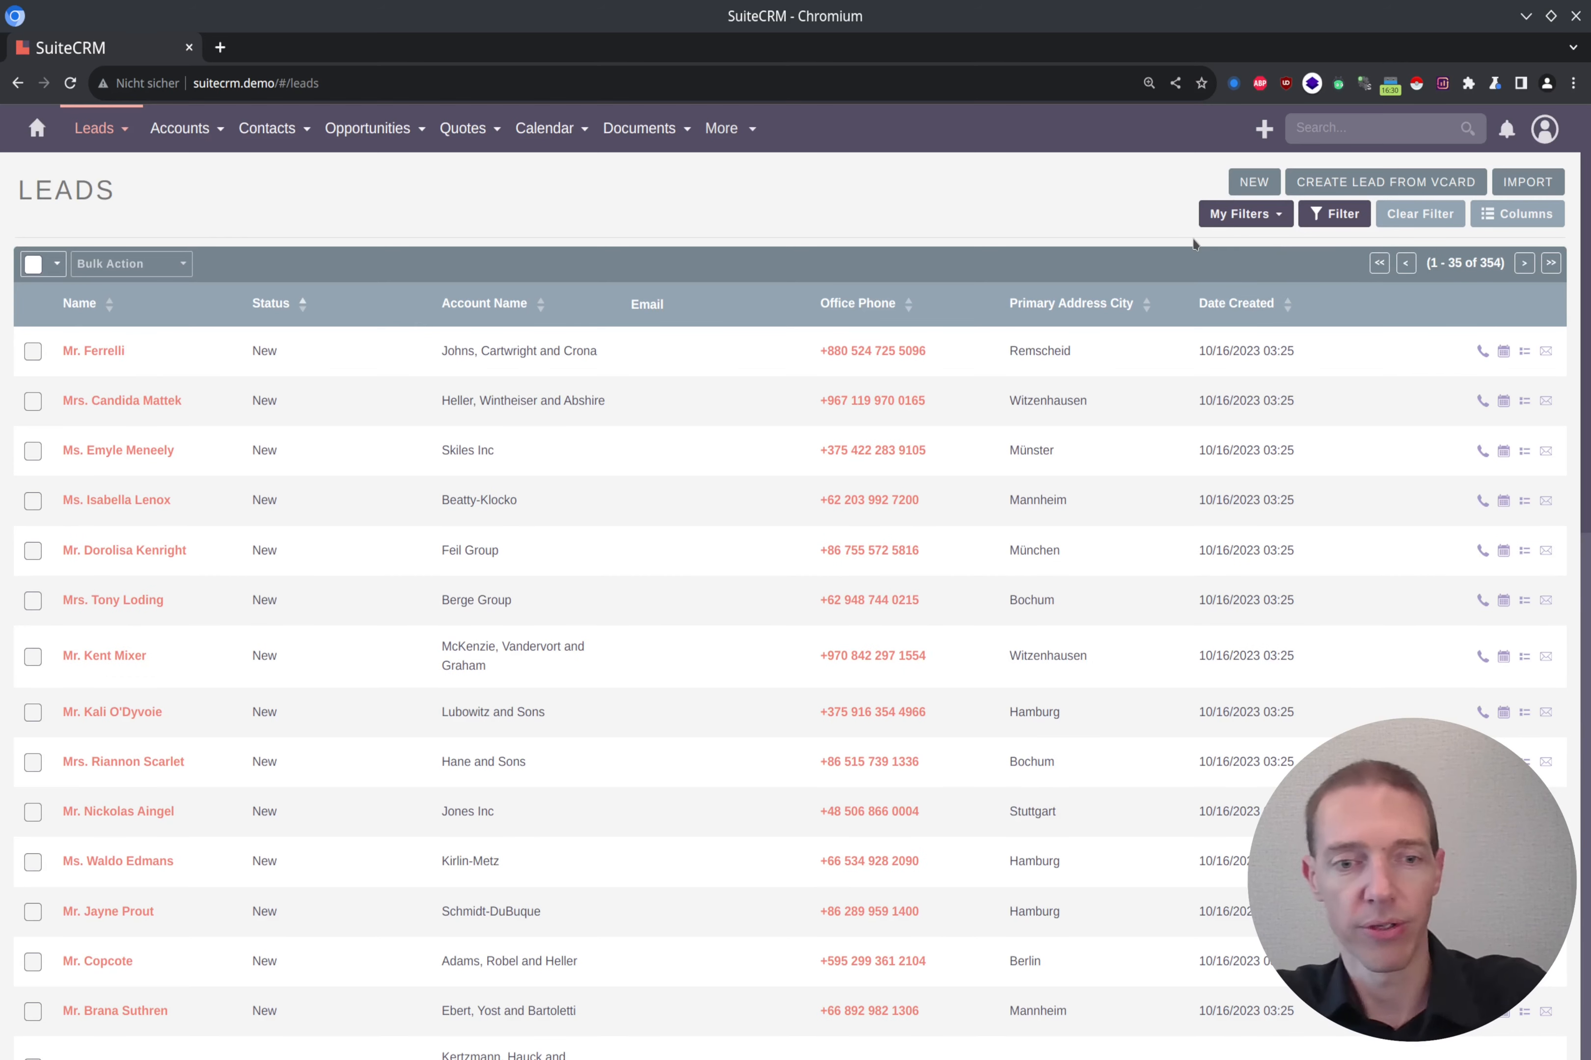